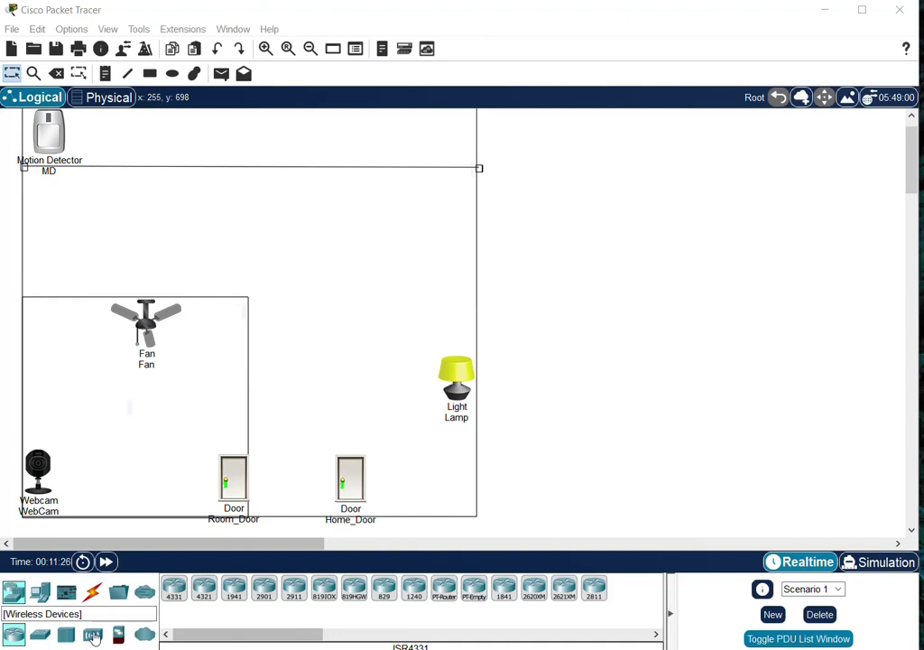
Place a DLC100 Home Gateway from Wireless Devices in the middle of the house
left_click(93, 634)
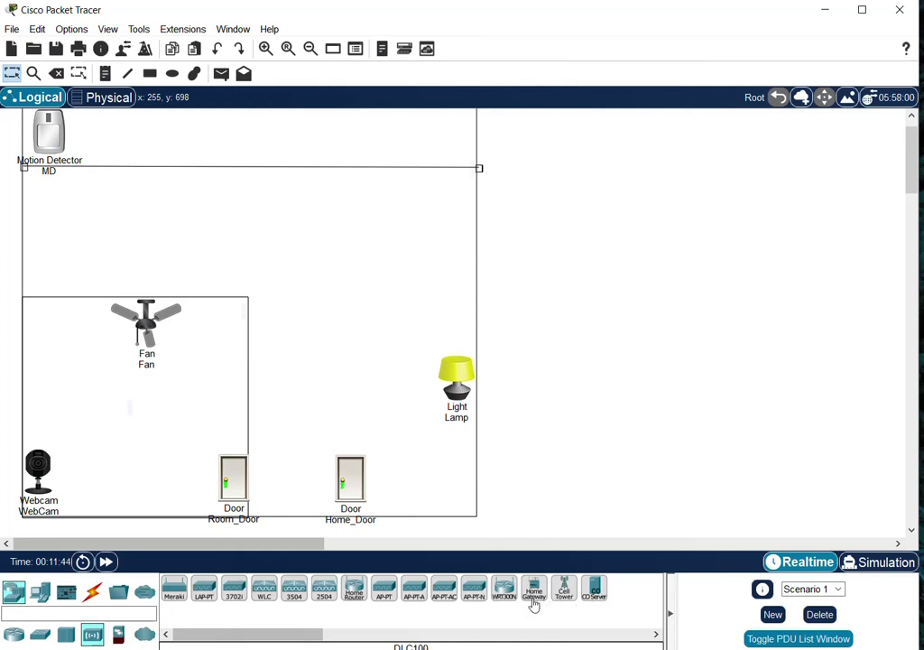
left_click_drag(533, 605, 250, 221)
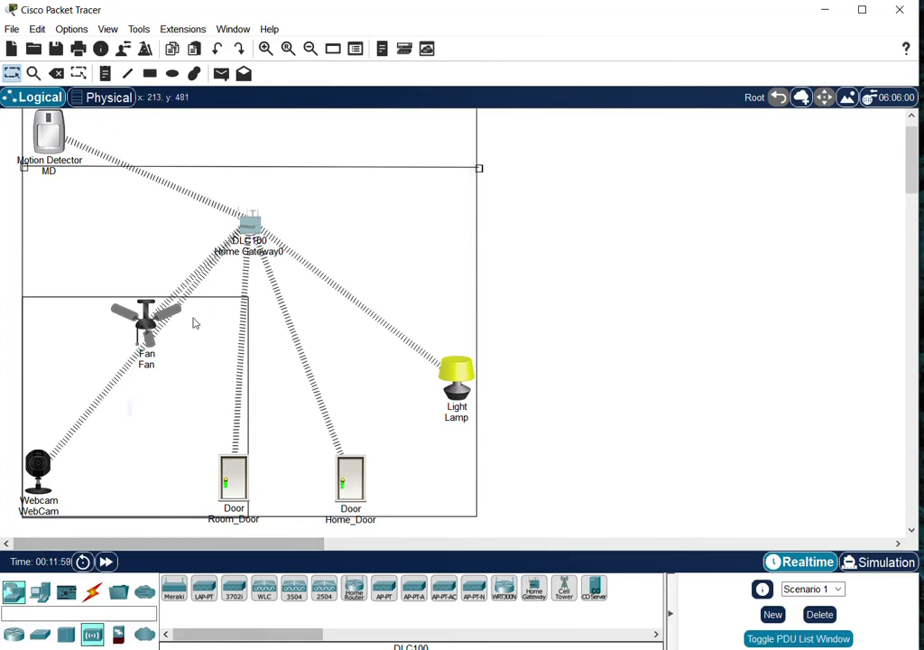
mouse_move(252, 230)
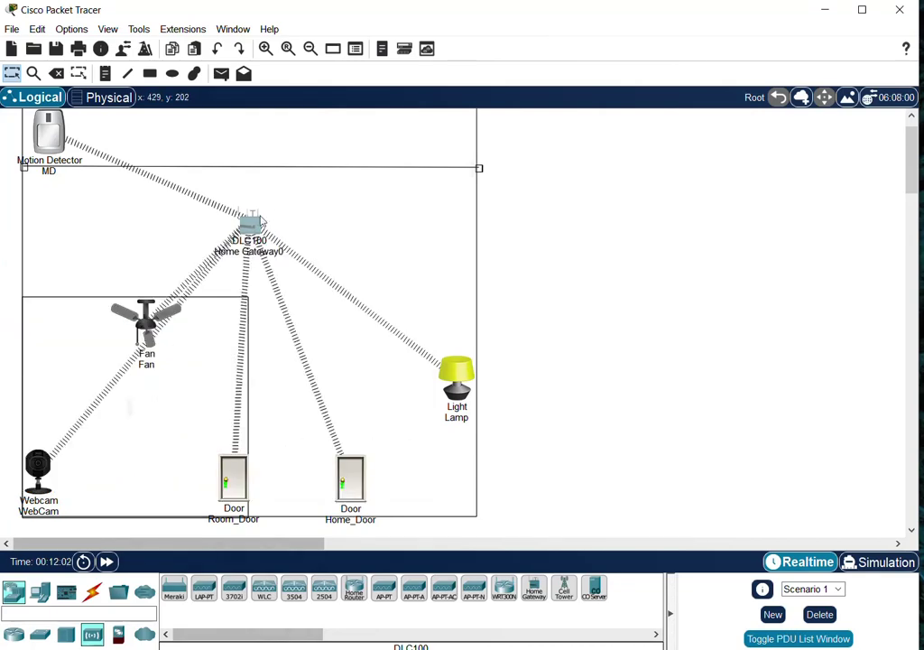
Open Home Gateway0's window, move it higher, and show its Config global settings
left_click(250, 228)
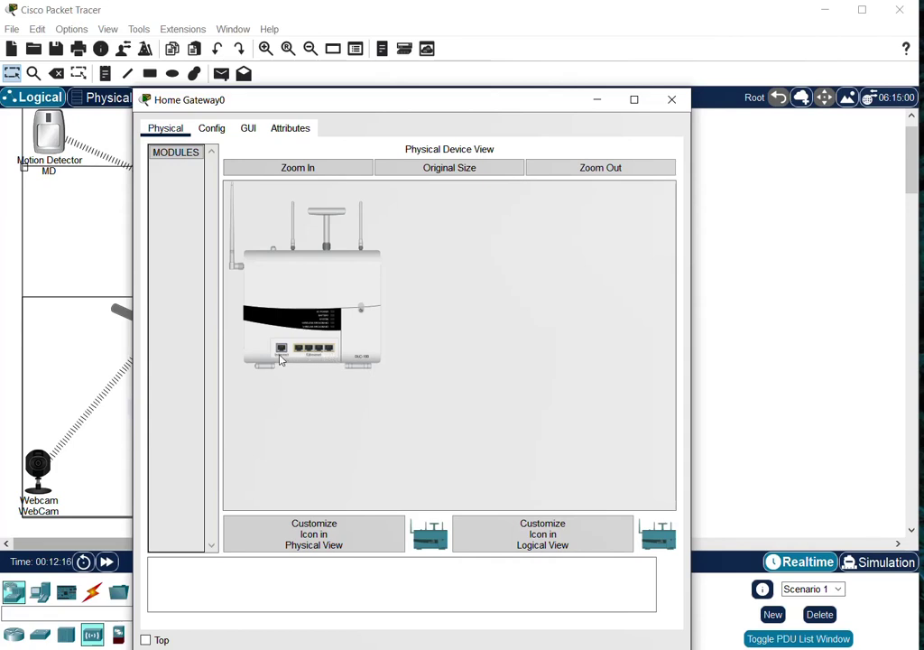
left_click(668, 103)
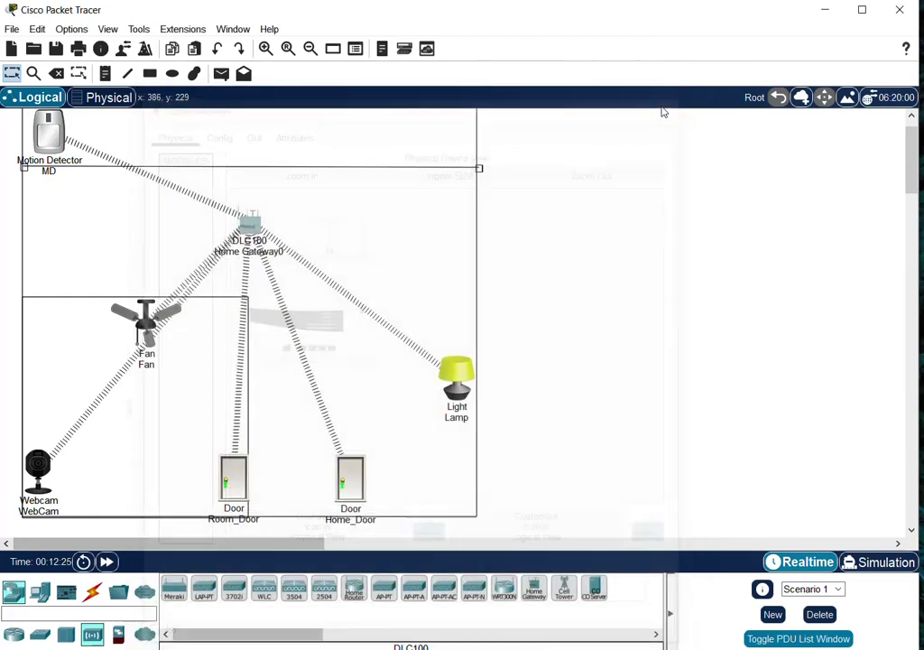
mouse_move(242, 228)
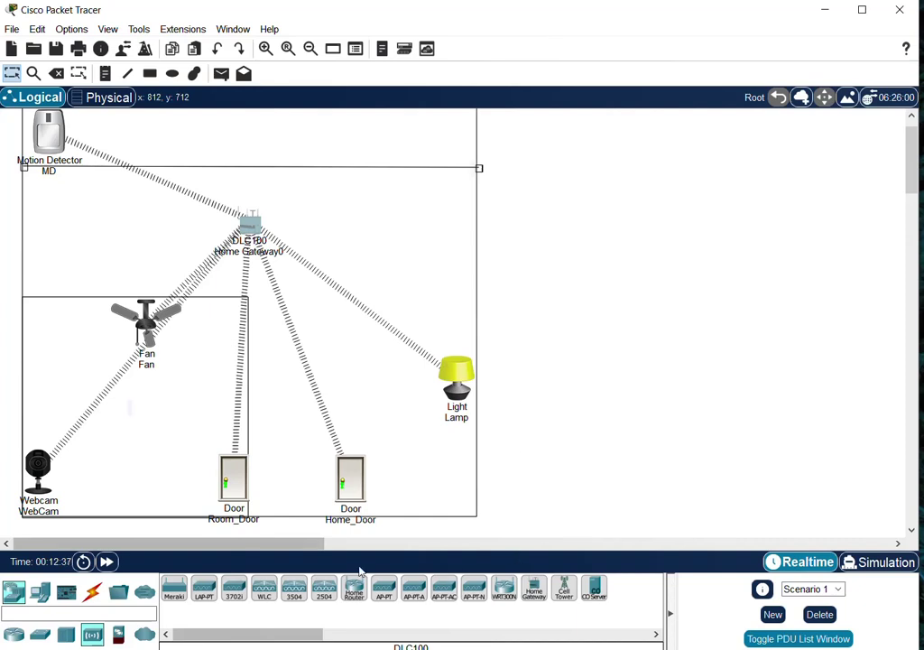
left_click(251, 230)
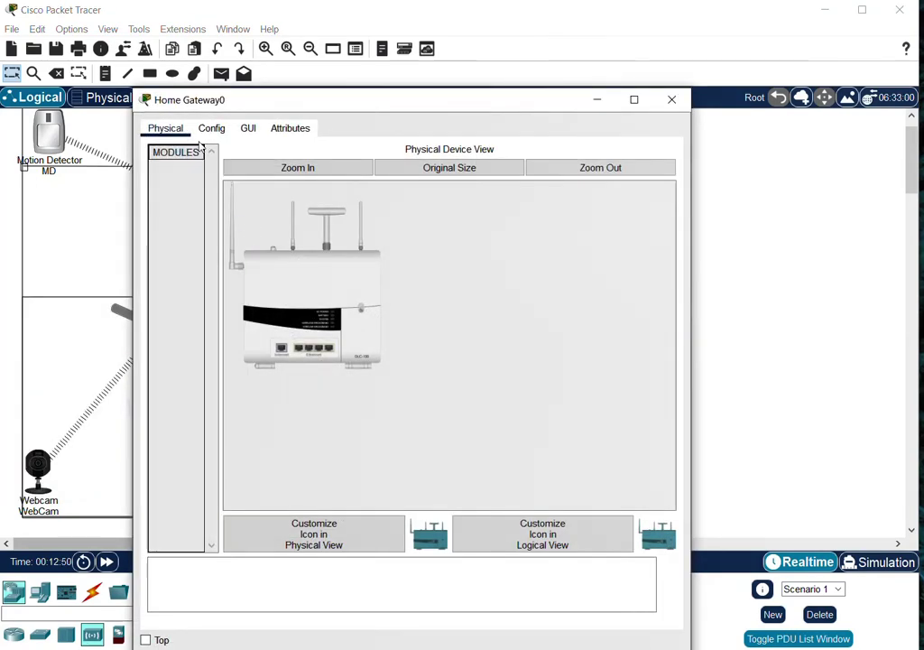
left_click_drag(269, 99, 267, 57)
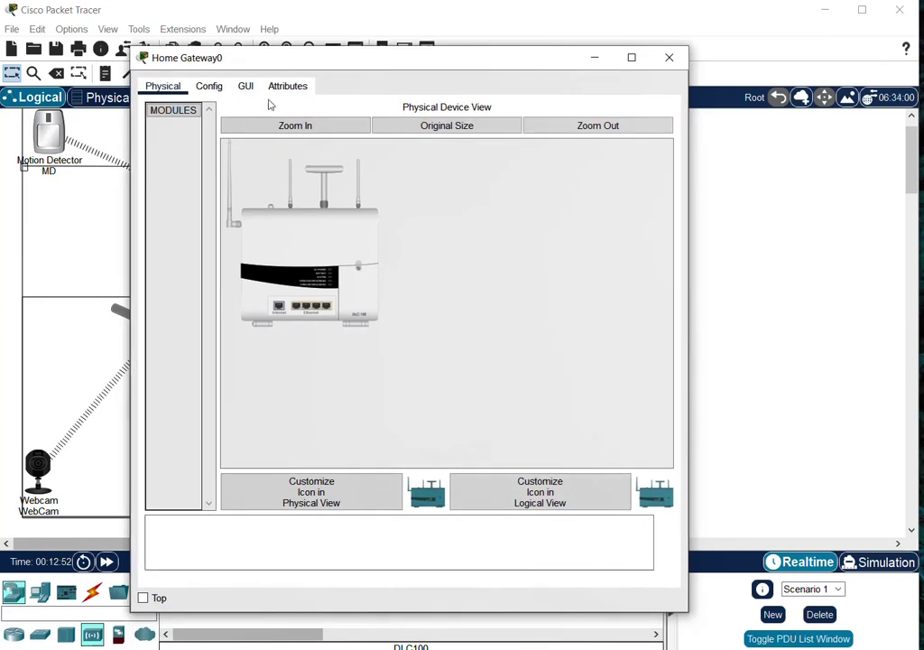
left_click(210, 87)
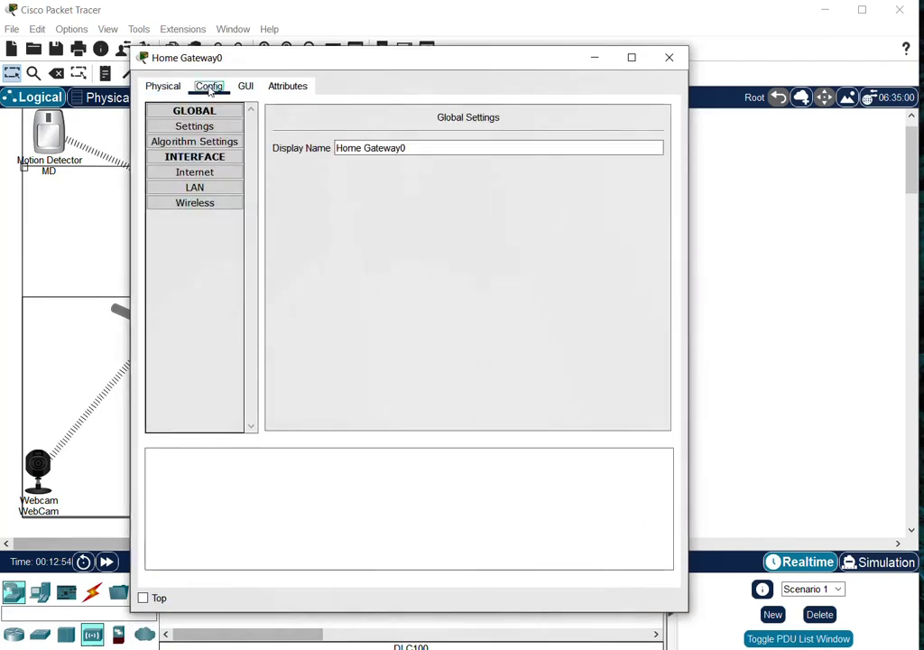
Show the gateway's Wireless settings: SSID HomeGateway, channel 6, authentication Disabled
left_click(206, 205)
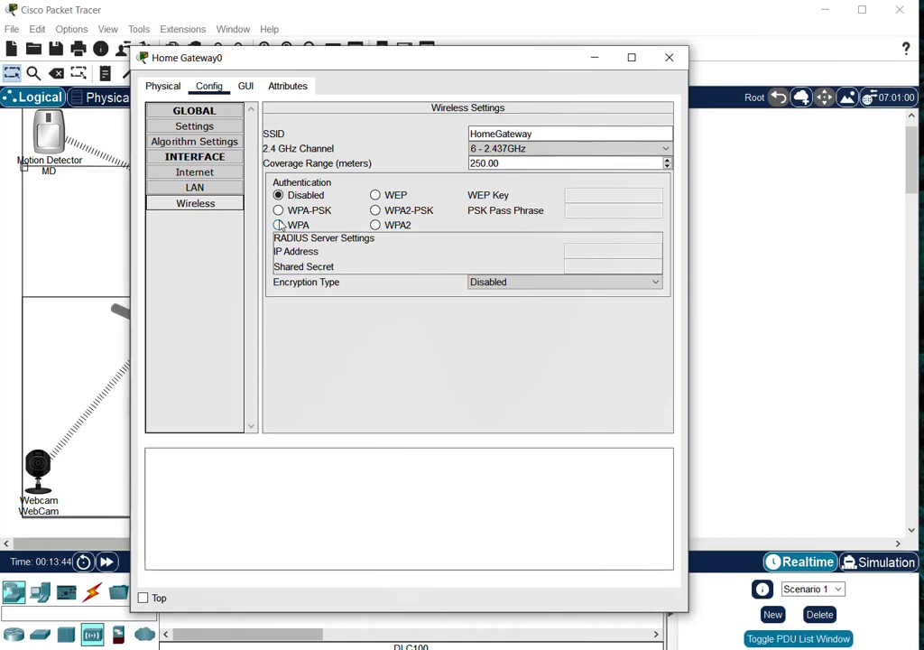
Set the gateway's wireless authentication to WPA2-PSK with a pass phrase, then close the window
left_click(376, 210)
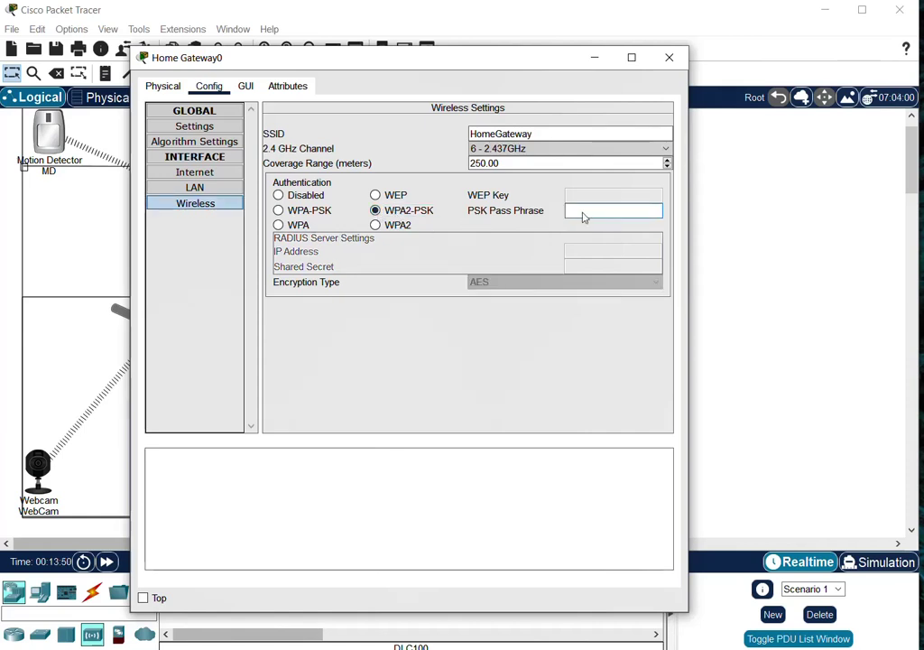
left_click(595, 212)
type("demodemo")
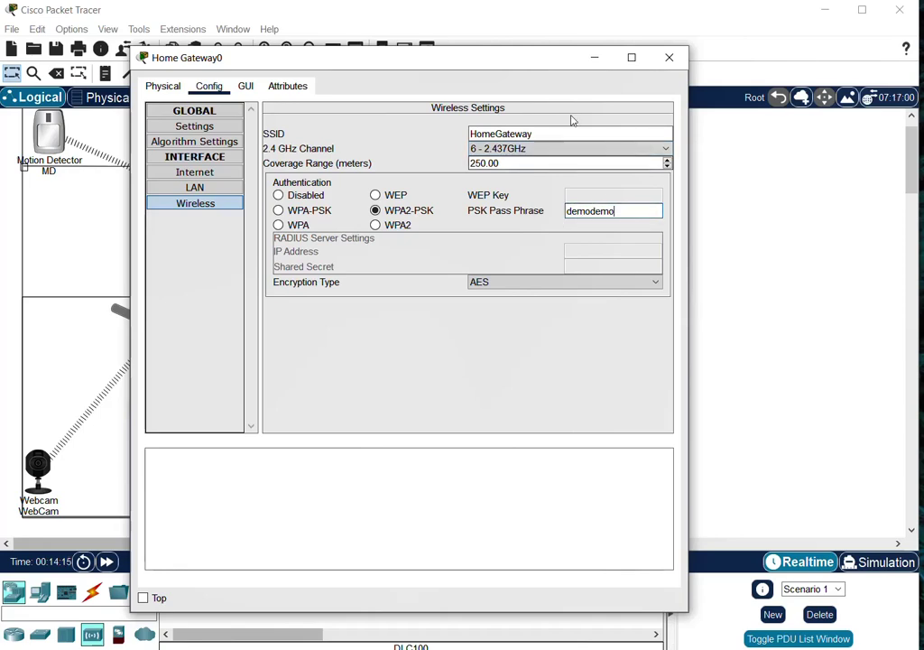
left_click(665, 59)
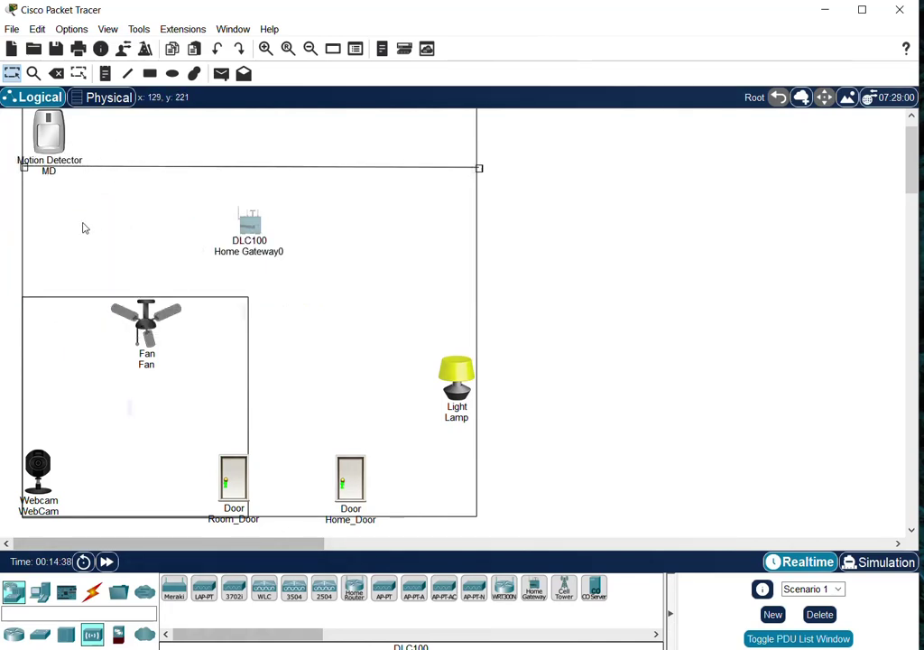
Open the motion detector MD's window, raise it, and shrink the specification text
left_click(53, 143)
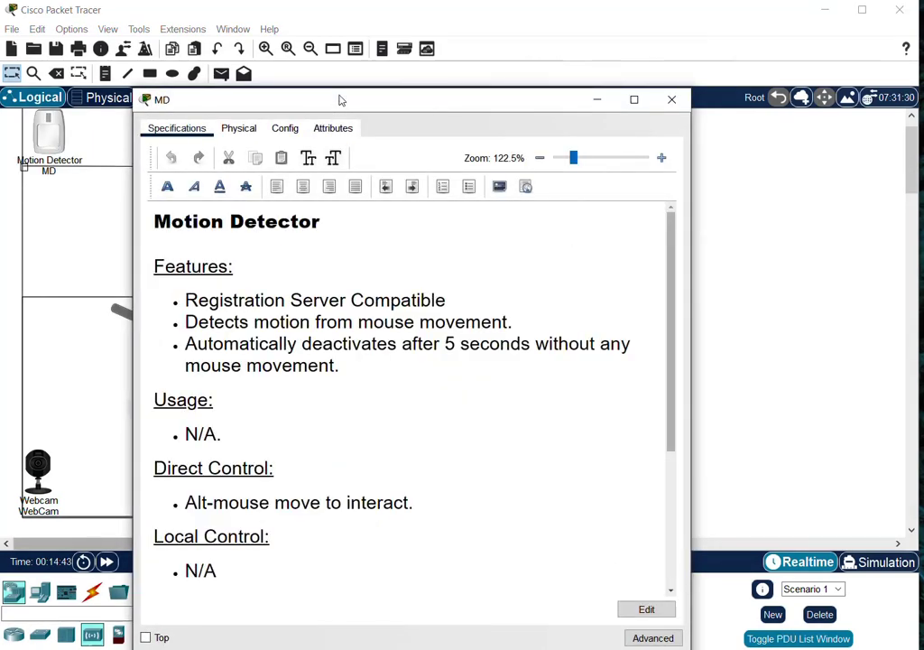
left_click_drag(341, 99, 359, 25)
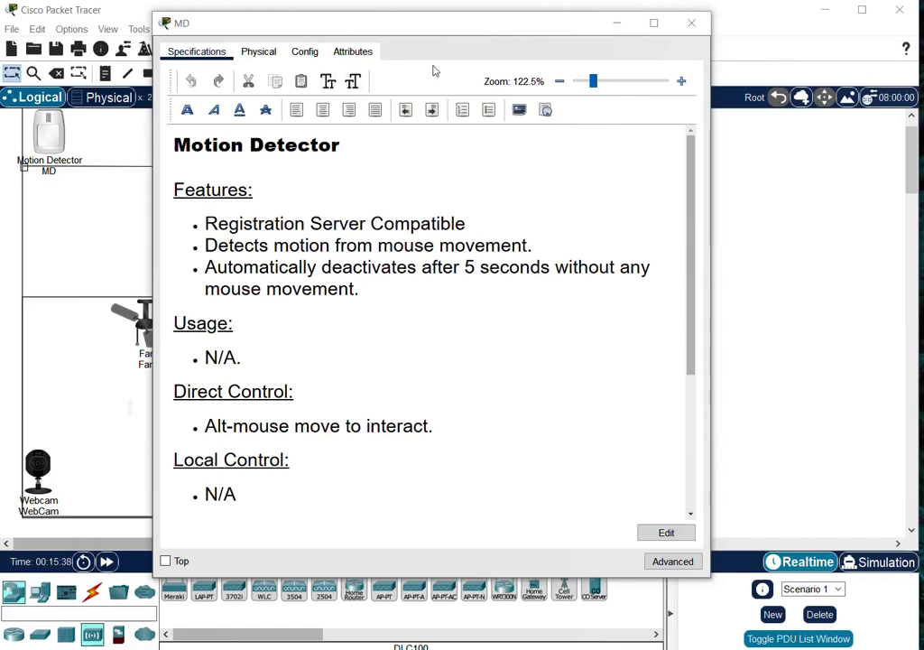
left_click_drag(593, 82, 588, 82)
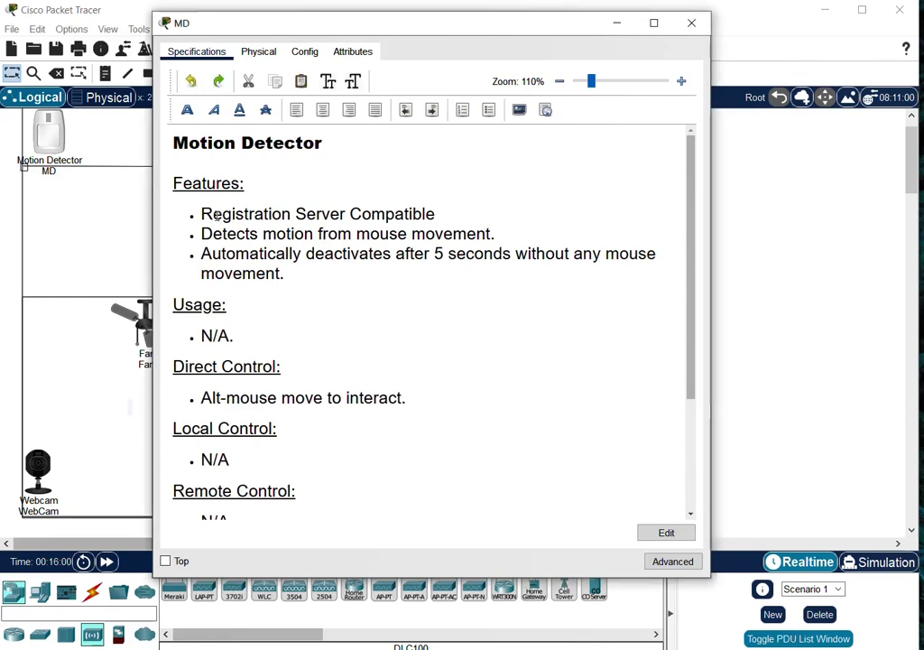
Highlight the Registration Server Compatible feature, Direct Control usage and message format description
left_click_drag(212, 214, 387, 214)
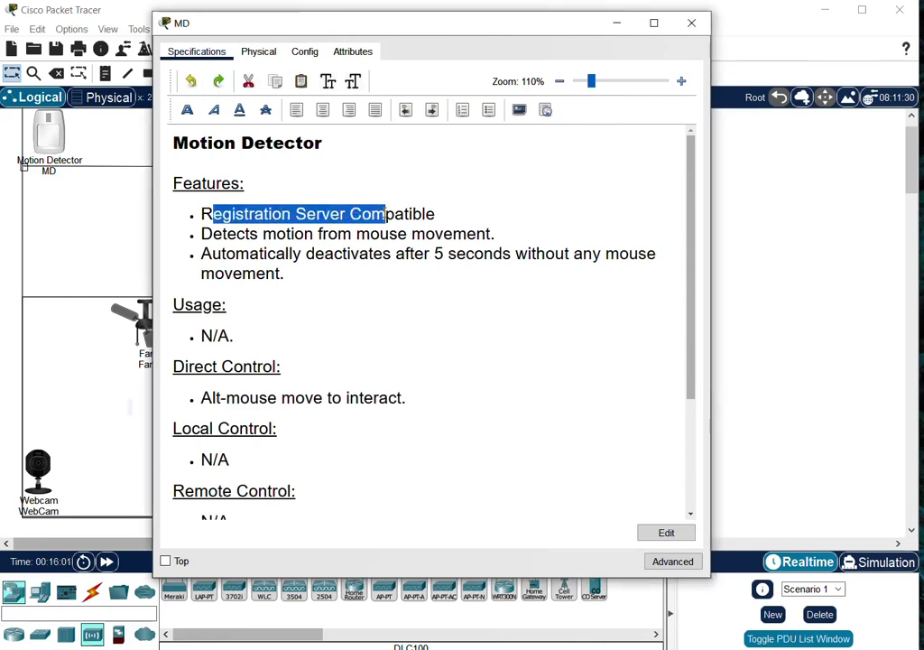
left_click(244, 214)
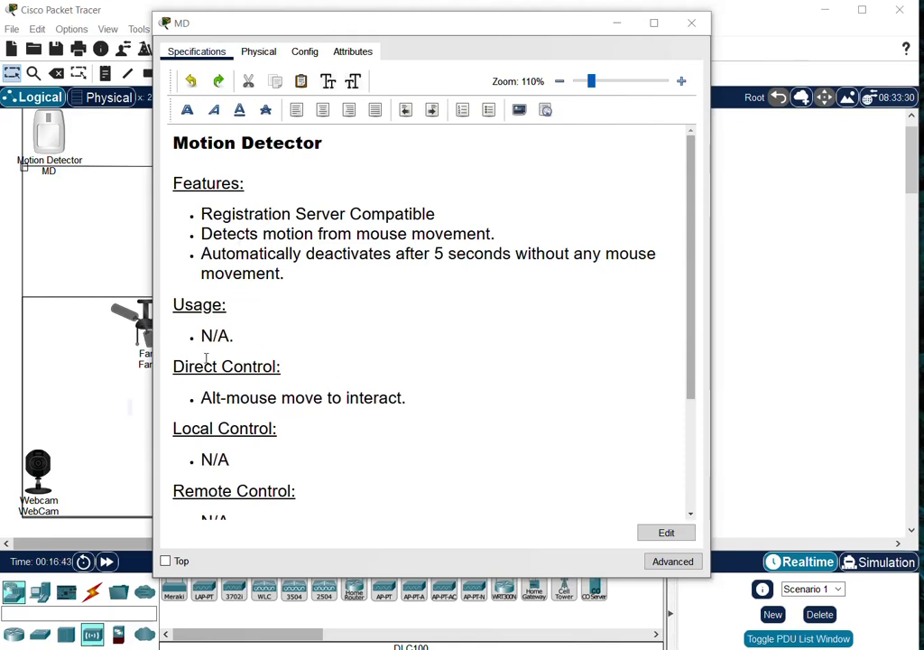
left_click_drag(204, 366, 261, 370)
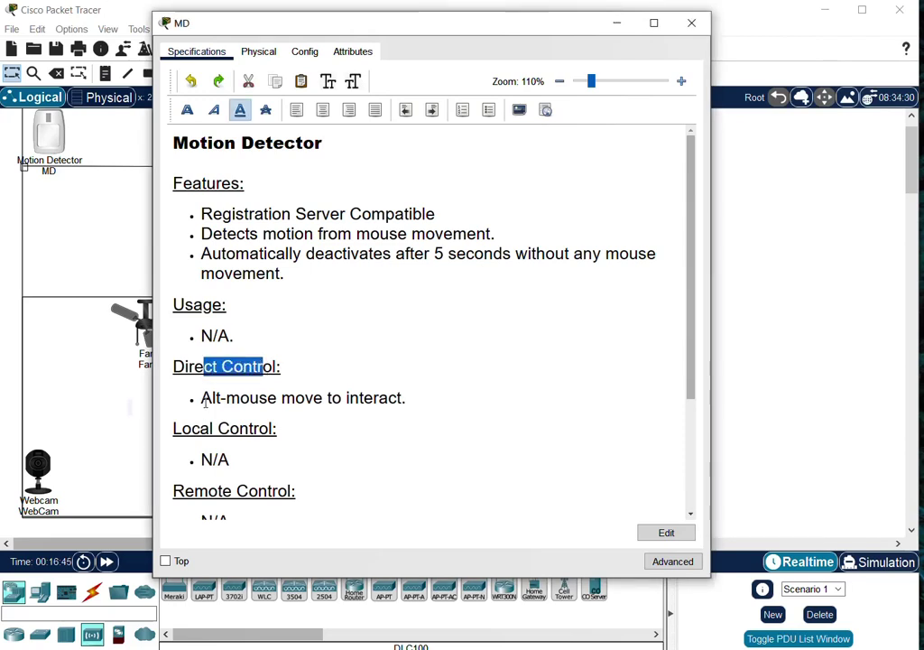
left_click_drag(201, 398, 325, 398)
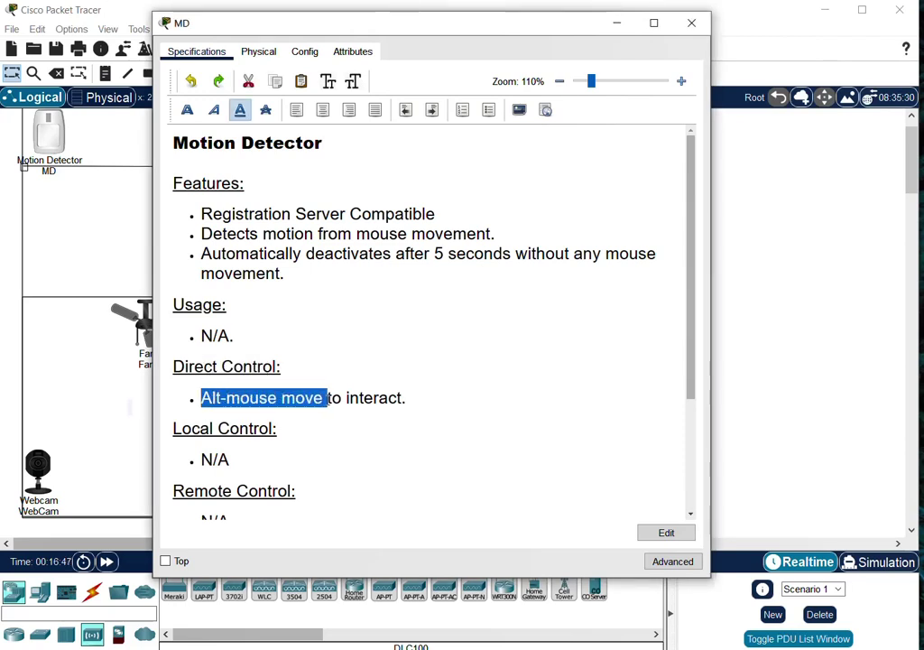
left_click(551, 390)
left_click_drag(689, 349, 656, 483)
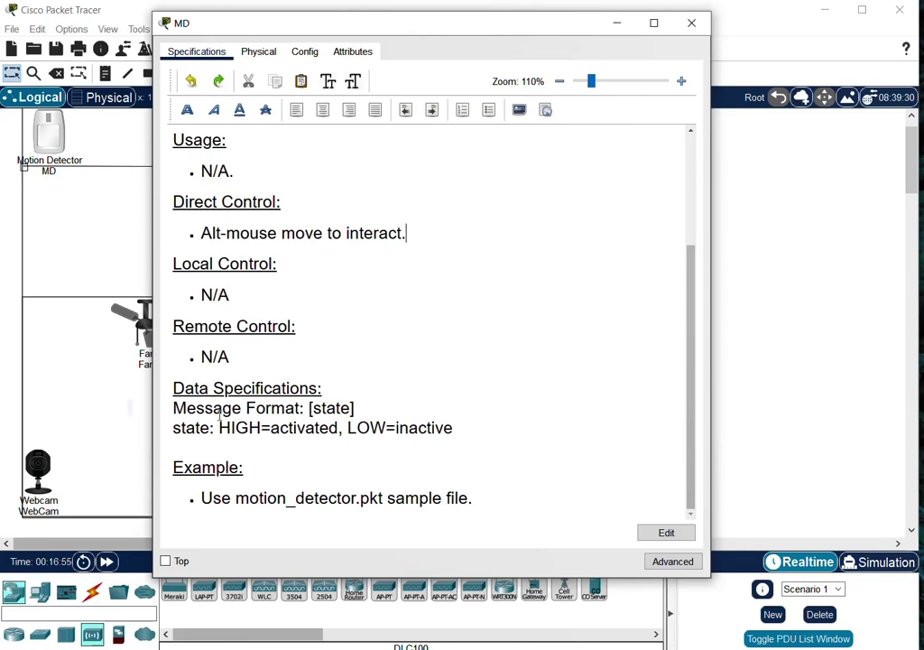
left_click_drag(173, 407, 454, 437)
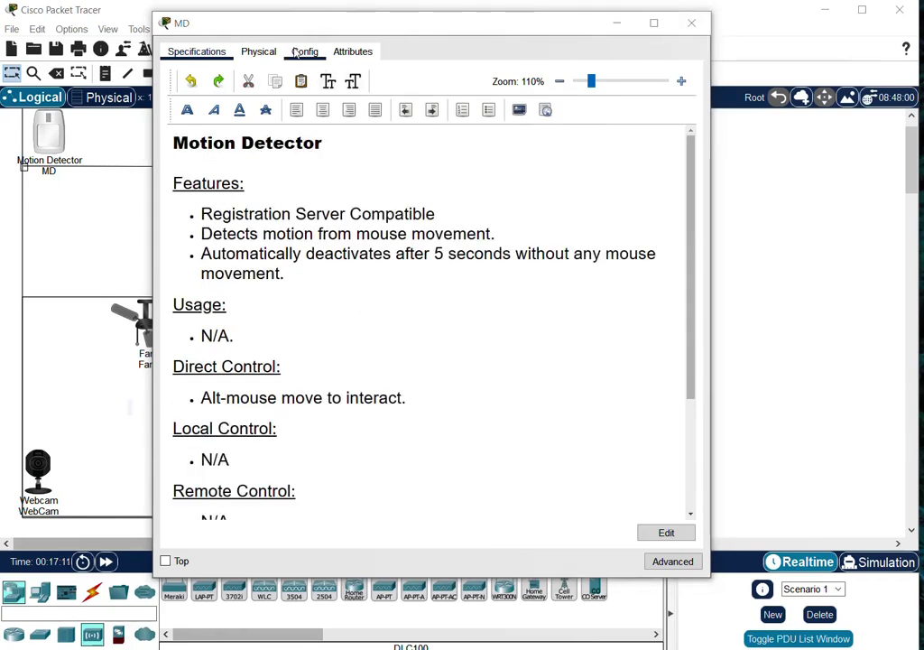
Set MD's Wireless0 to SSID HomeGateway with WPA2-PSK and the shared pass phrase, then close it
left_click(298, 52)
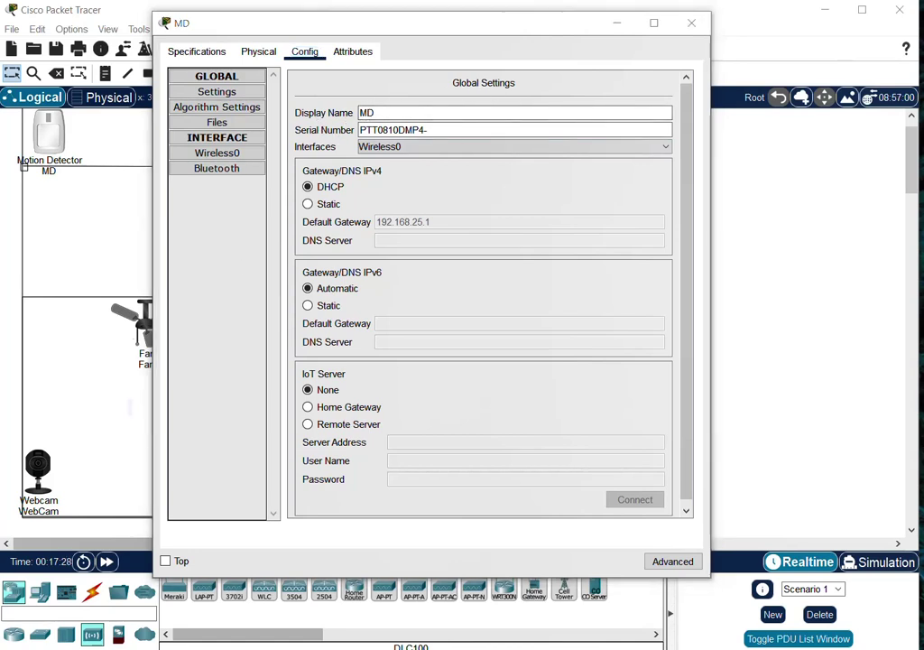
left_click(217, 92)
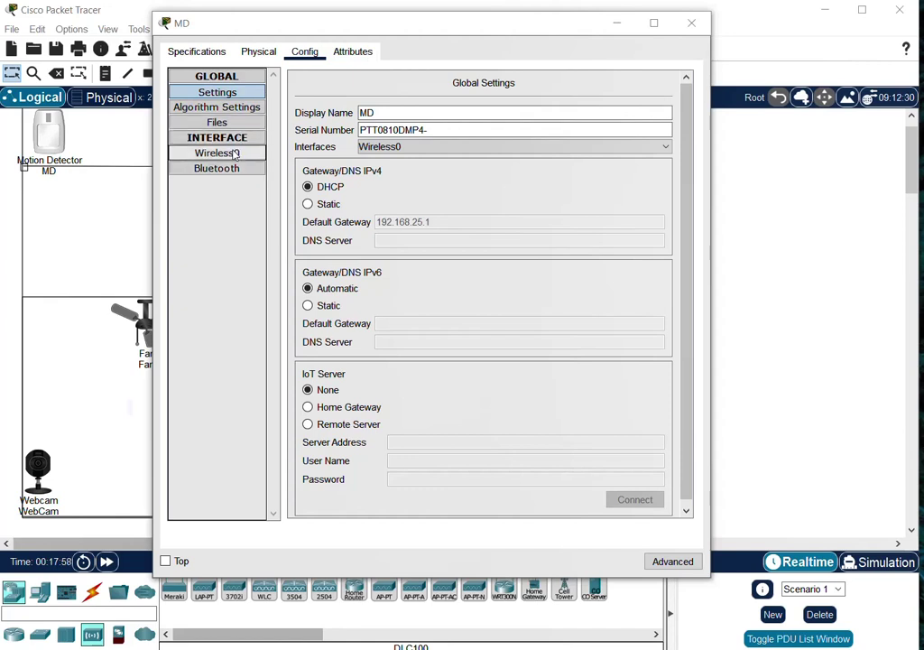
left_click(233, 154)
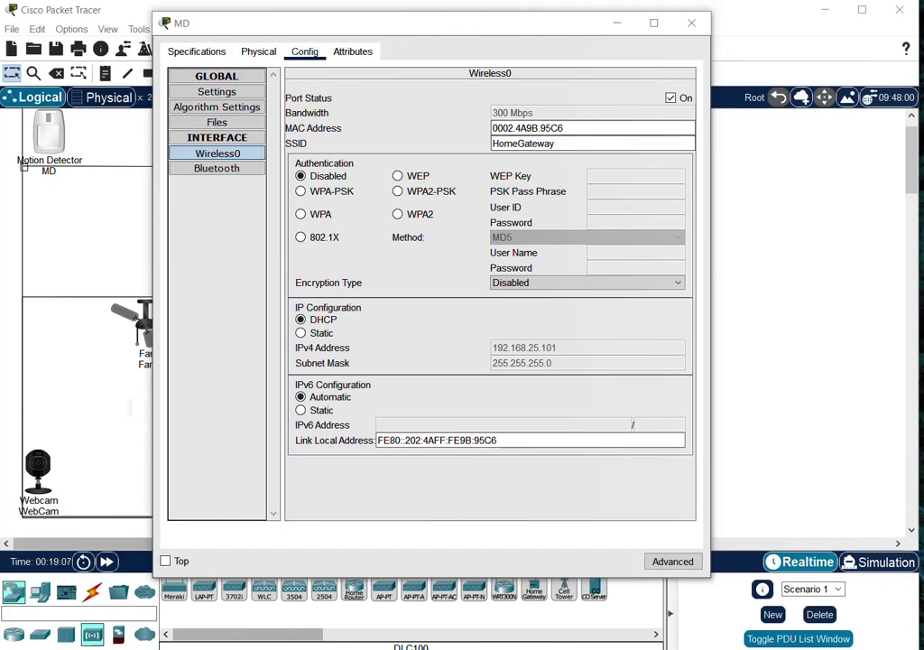
left_click(399, 192)
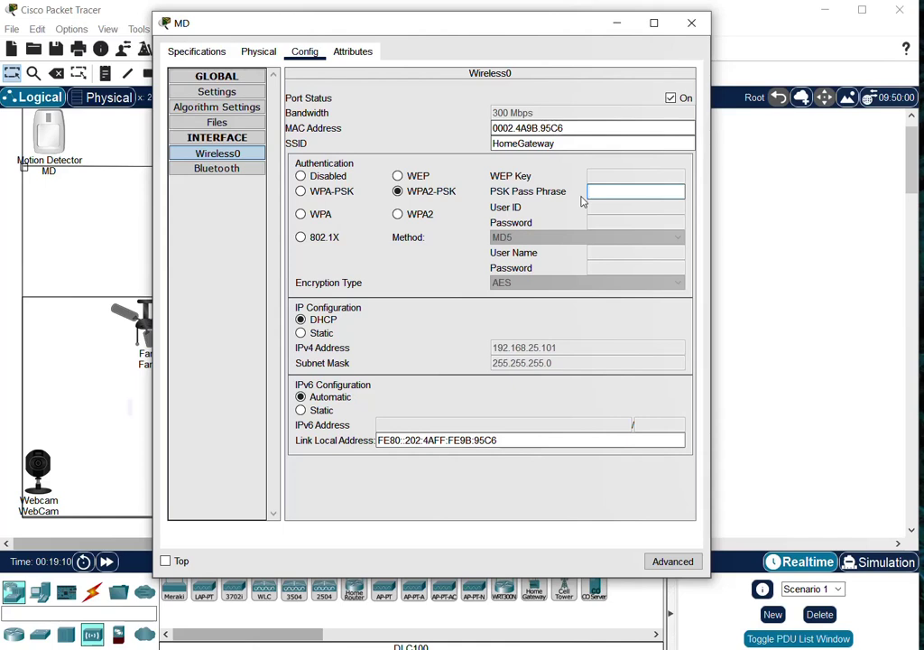
type("demodemo")
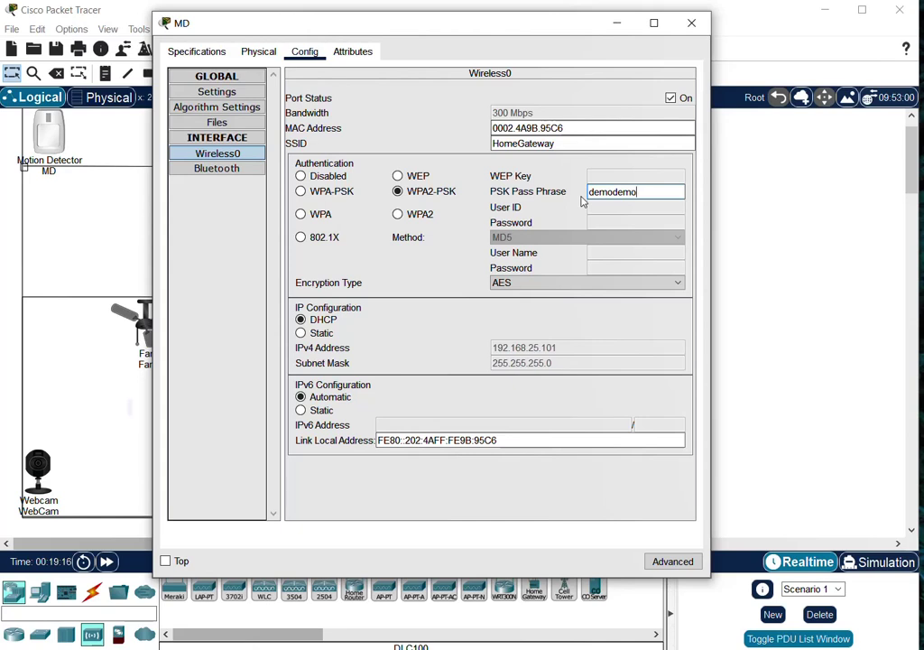
key("BackSpace")
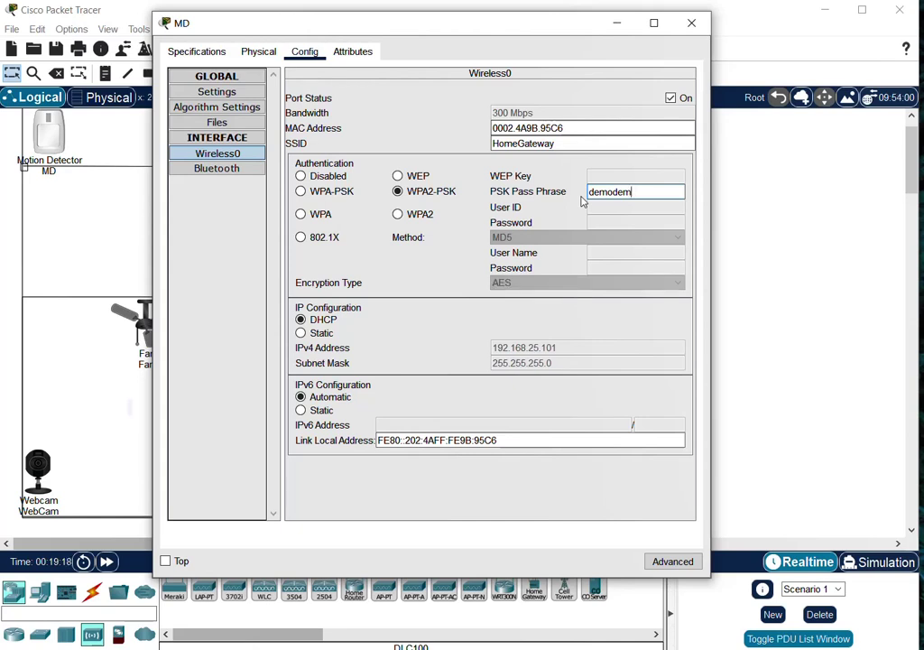
type("o")
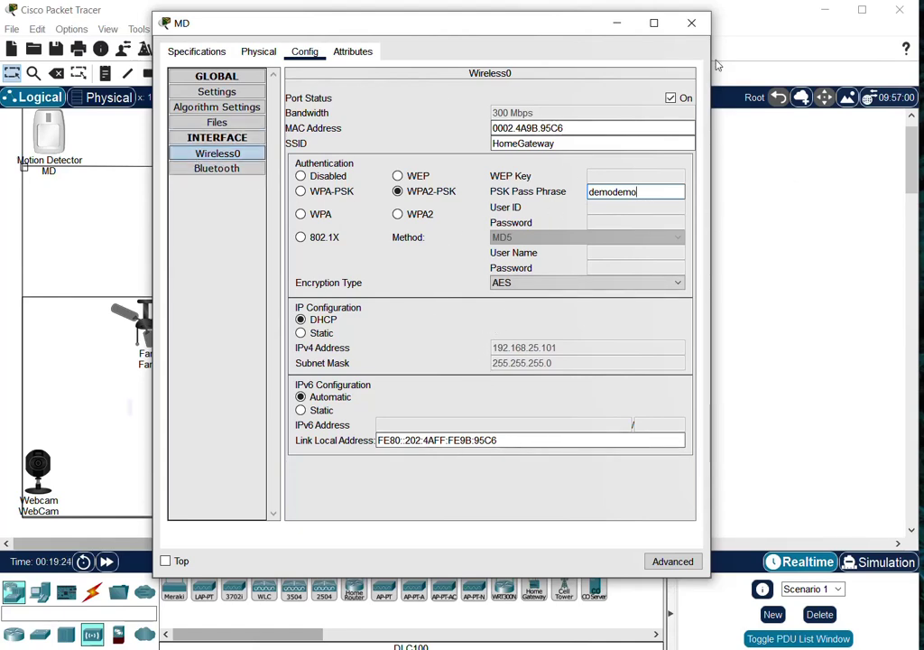
left_click(691, 27)
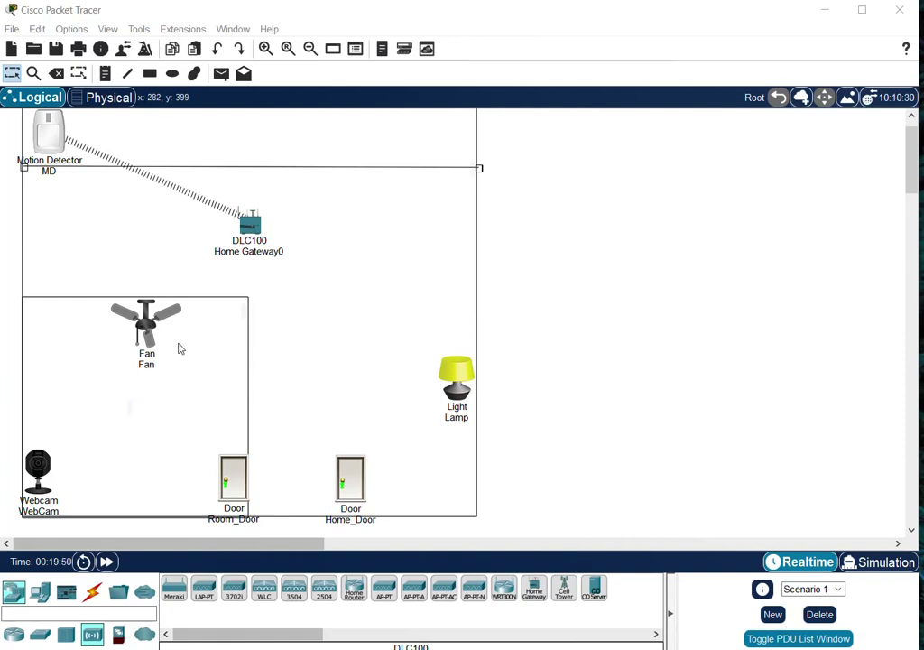
Open the Room_Door device window showing its Door specifications
left_click(237, 478)
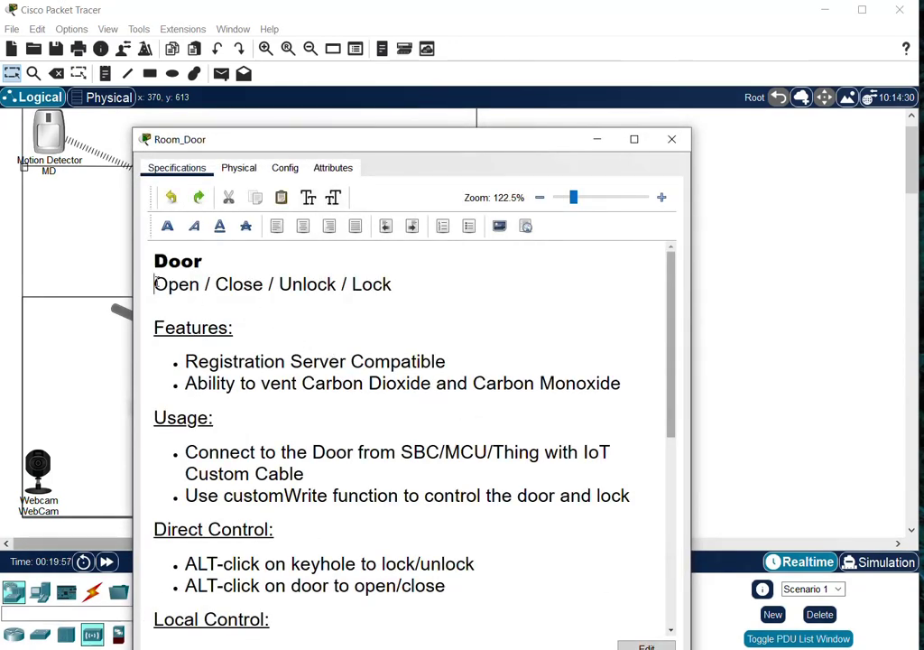
left_click_drag(155, 284, 403, 286)
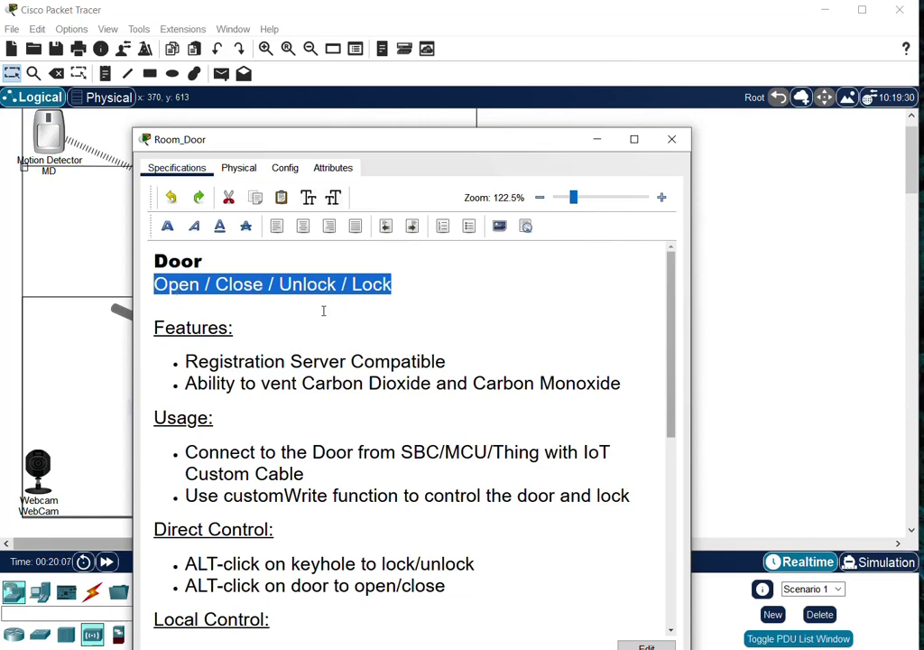
left_click_drag(233, 361, 392, 363)
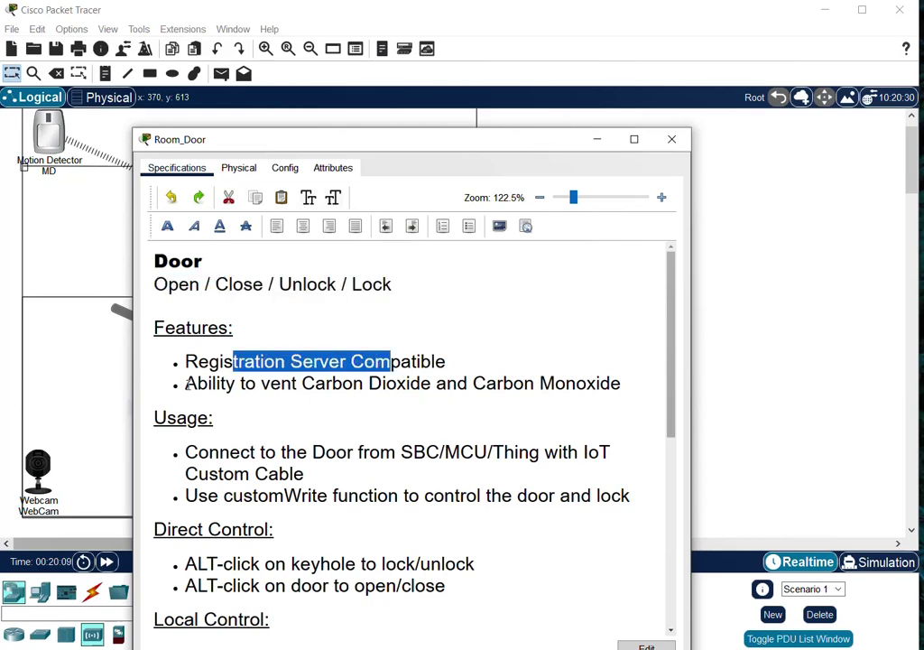
scroll(343, 361, "down", 5)
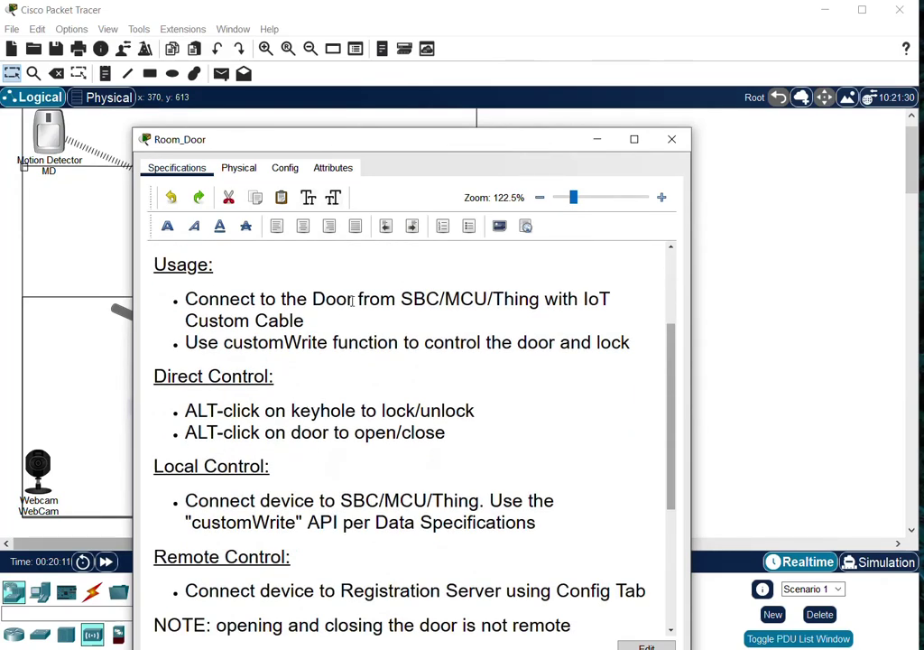
left_click_drag(354, 300, 558, 298)
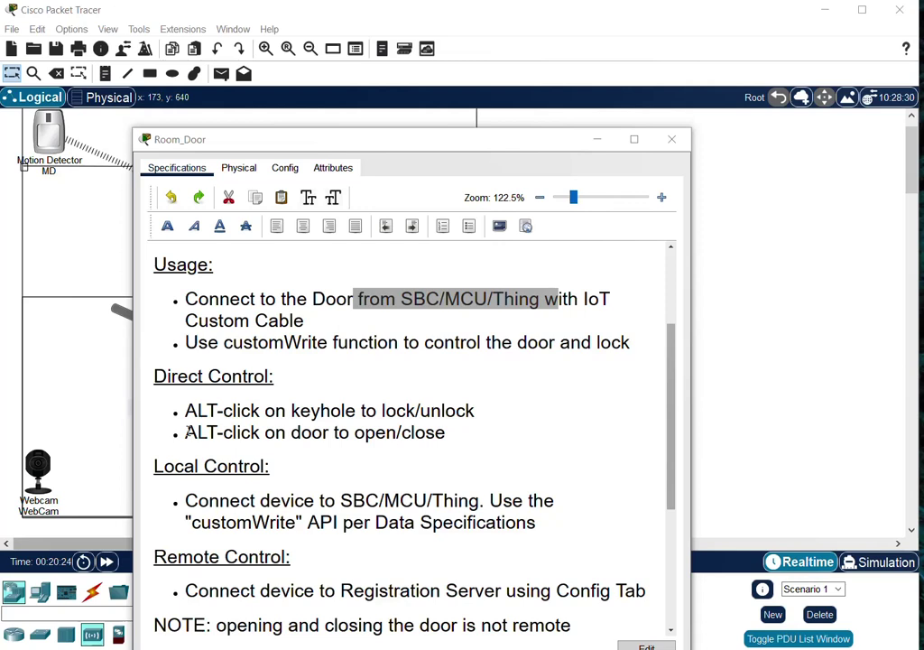
left_click_drag(186, 432, 218, 432)
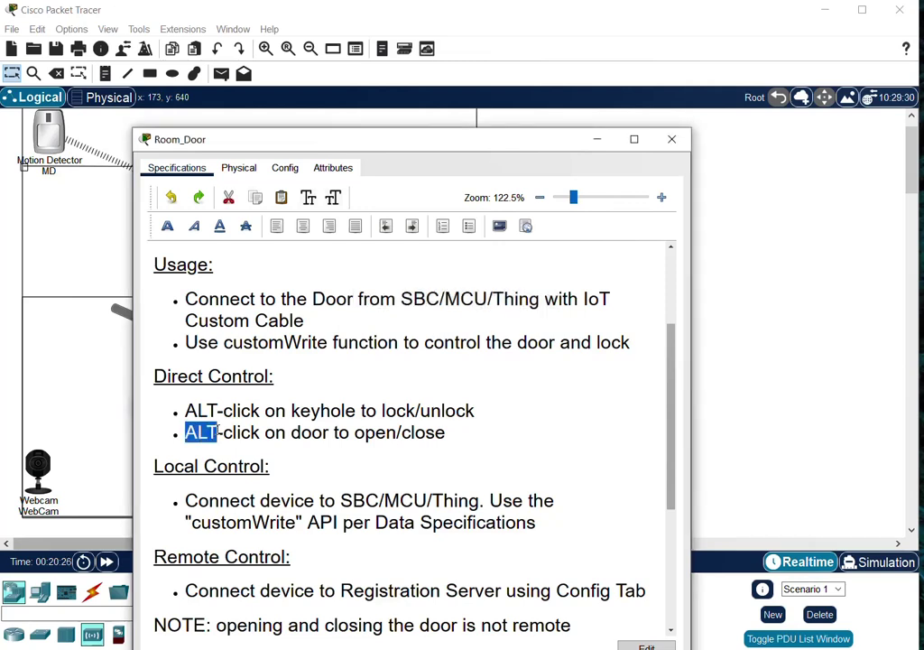
left_click(252, 433)
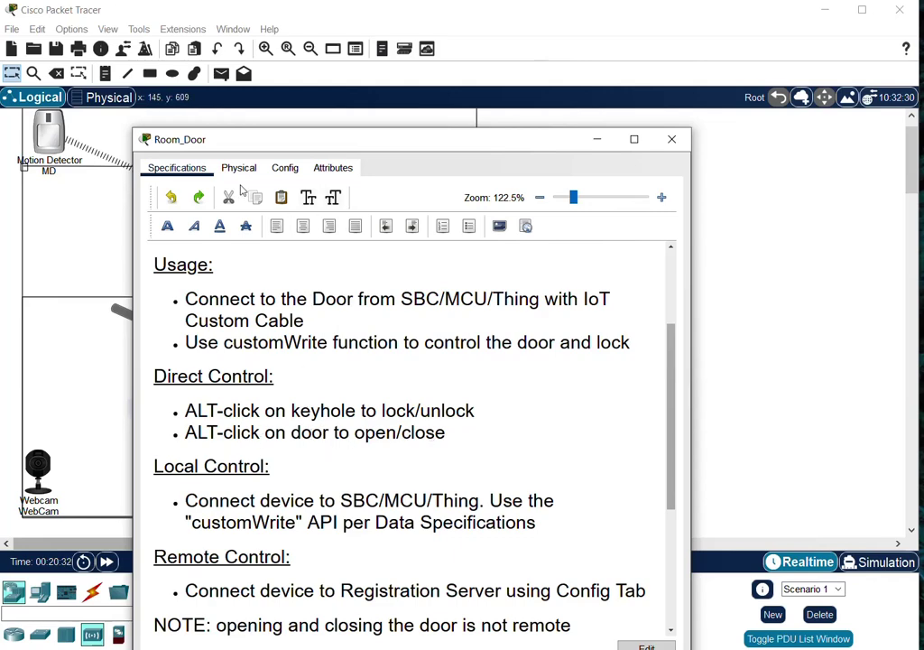
Check Room_Door's Wireless0 settings (SSID HomeGateway, WPA2-PSK) and close its window
left_click(284, 167)
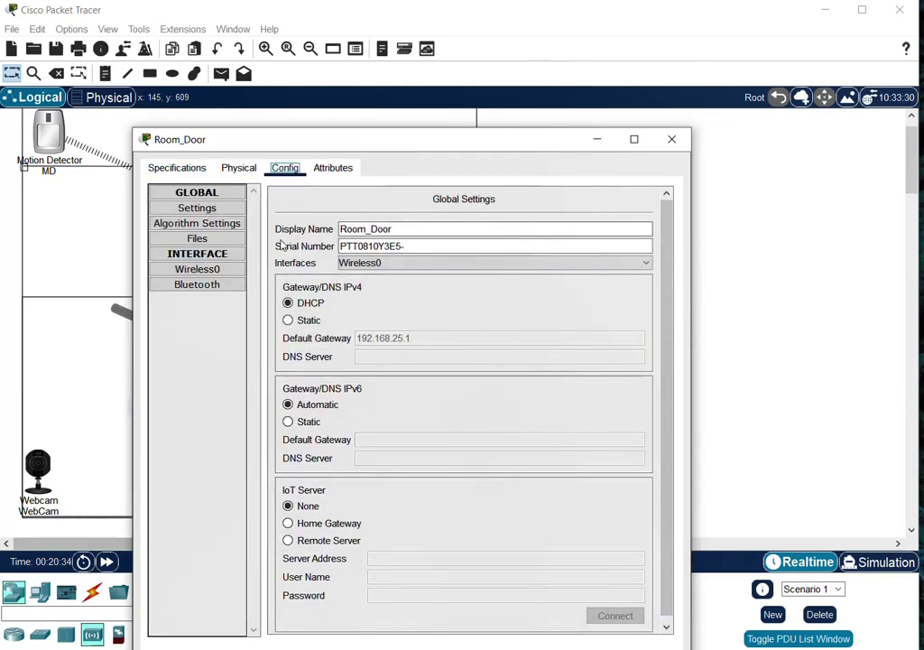
left_click(209, 271)
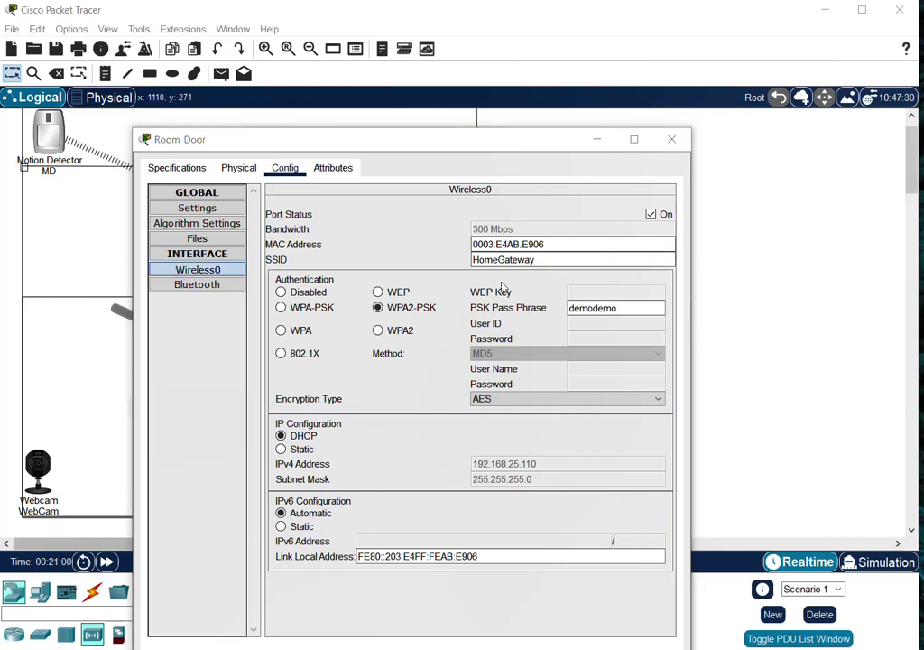
left_click(672, 141)
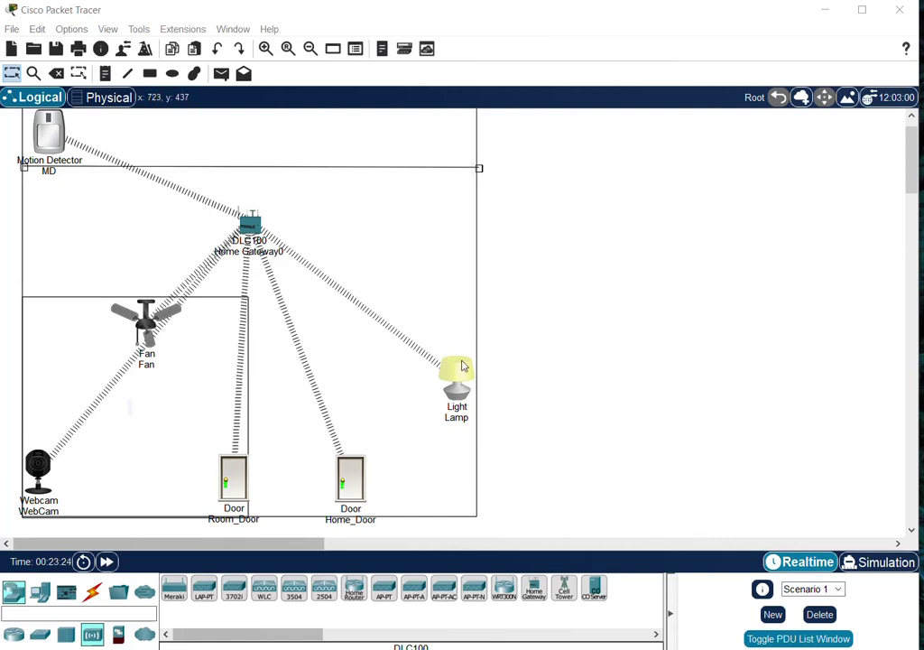
Nudge Home Gateway0 slightly up-right and bring up the End Devices choices
left_click_drag(245, 230, 296, 219)
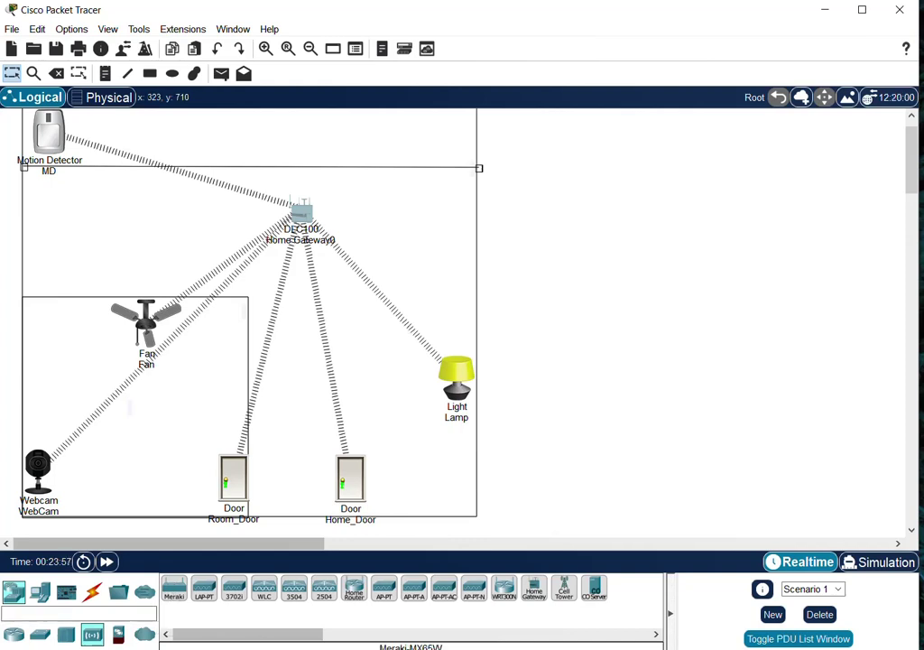
left_click(41, 596)
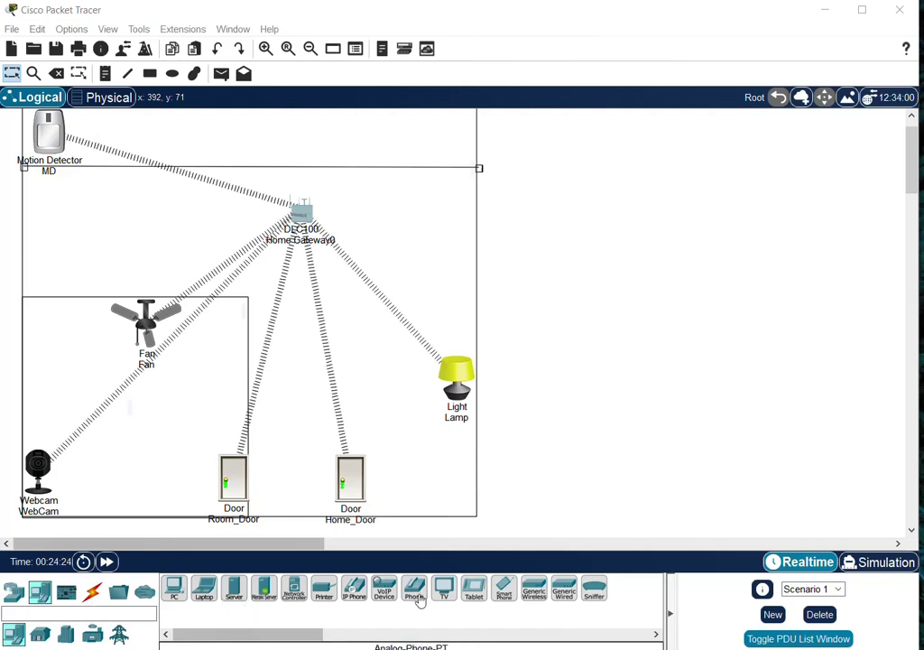
Place a SMARTPHONE-PT, Smartphone0, beside the home gateway
left_click(504, 590)
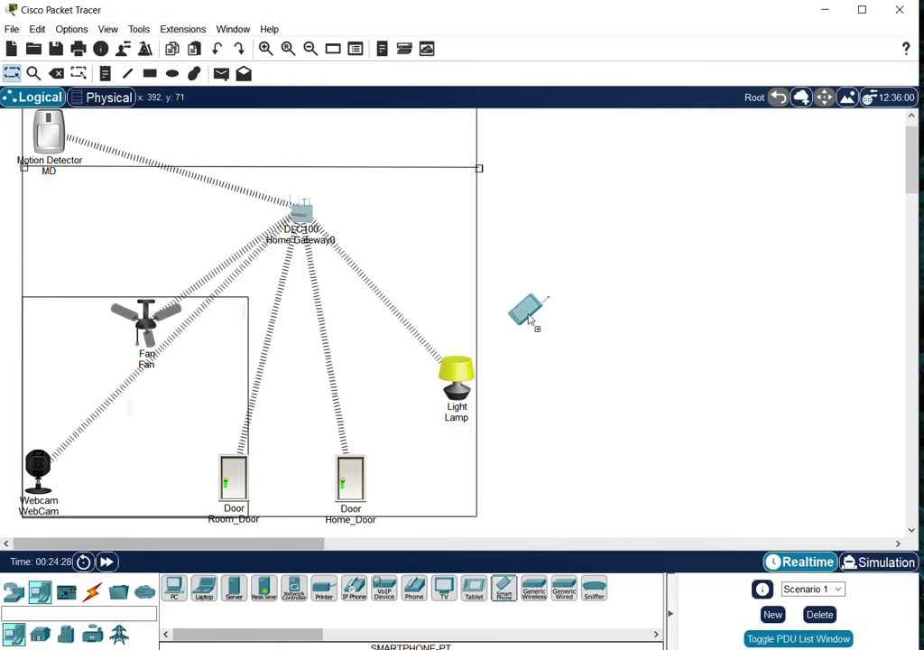
left_click(448, 228)
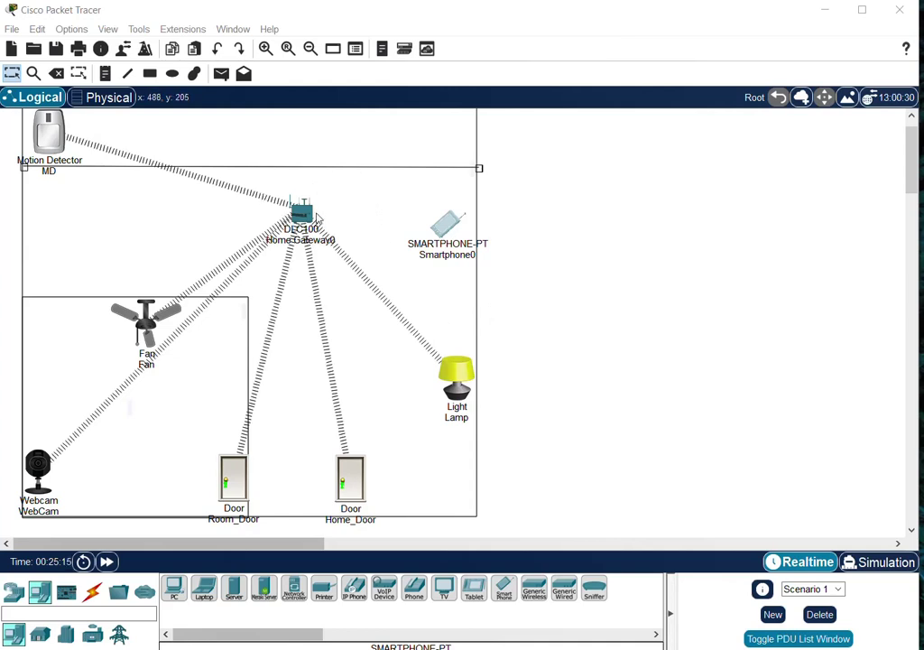
Switch Smartphone0's Wireless0 to WPA2-PSK with the shared pass phrase and close its window
left_click(444, 231)
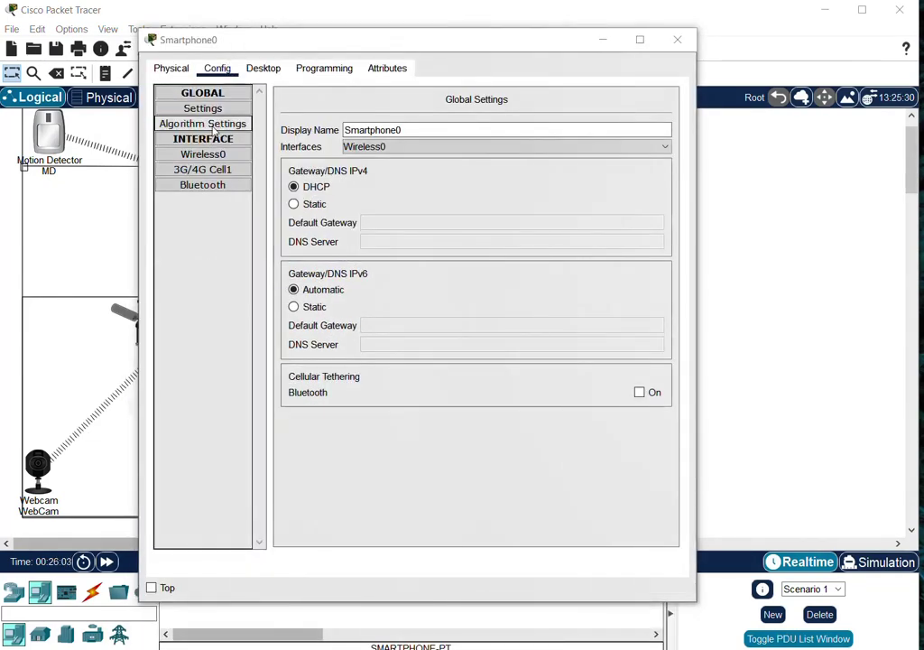
left_click(210, 154)
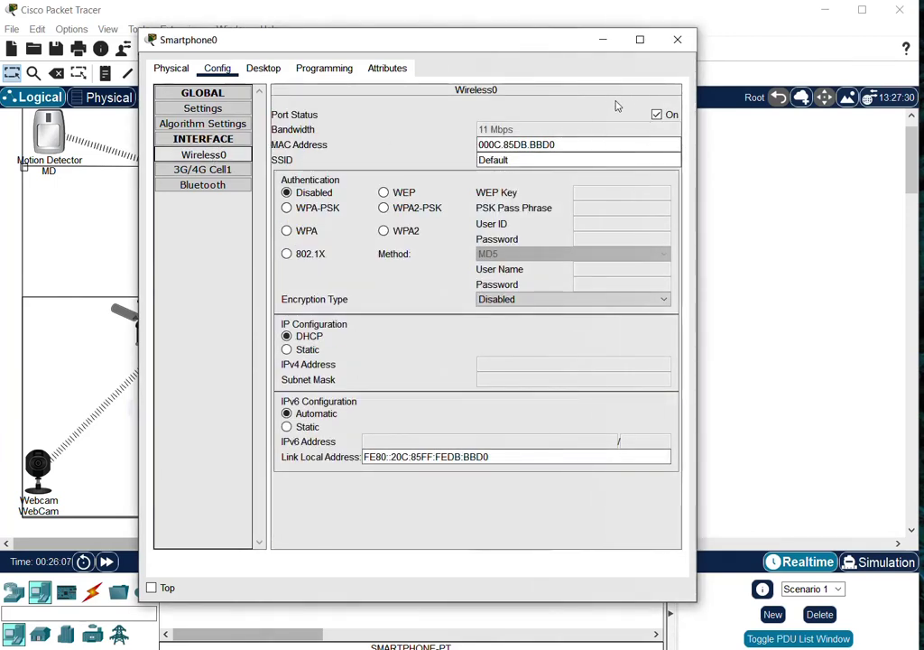
left_click(385, 209)
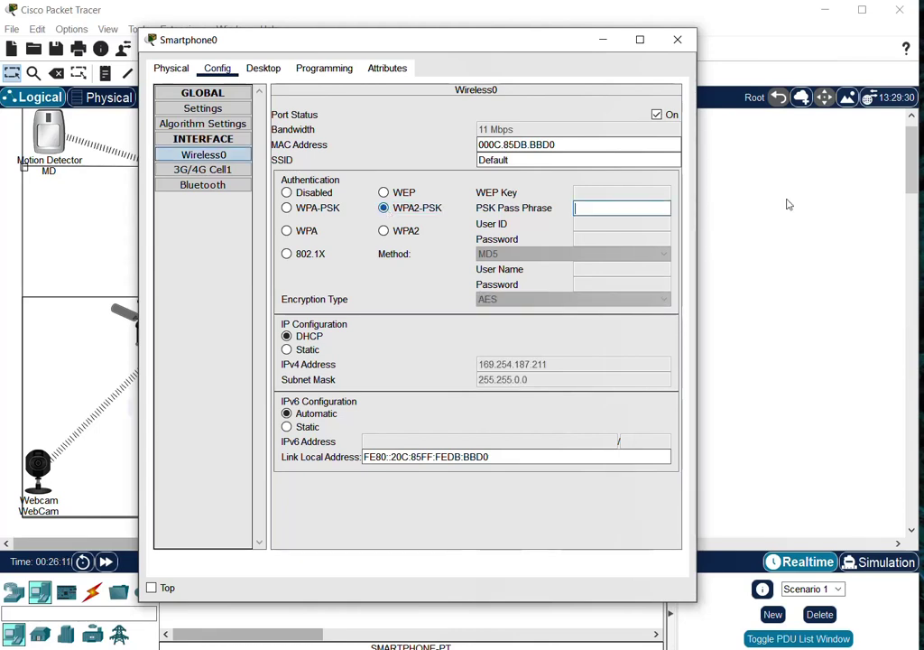
type("demo")
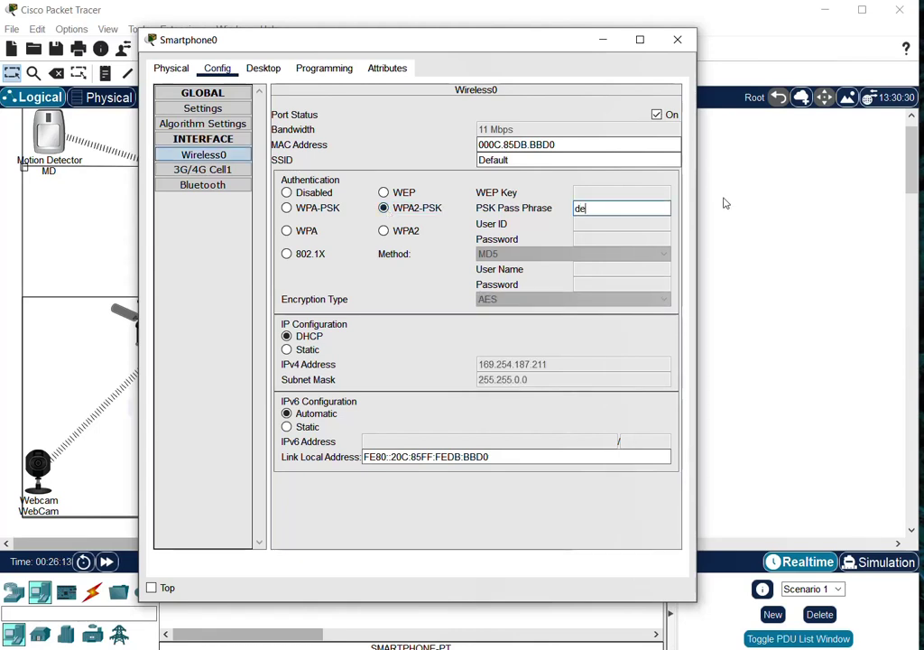
type("demo")
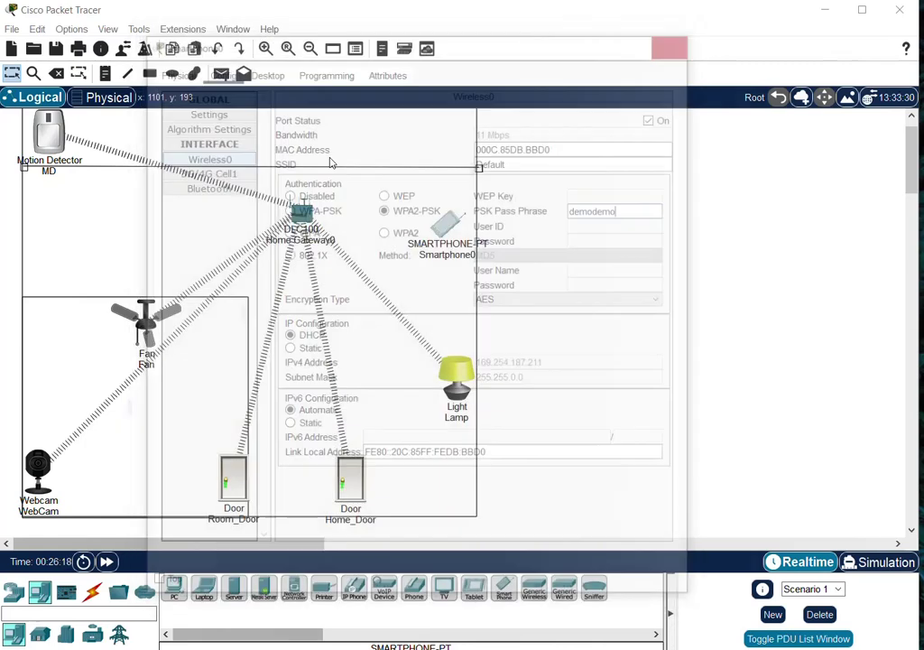
left_click(677, 39)
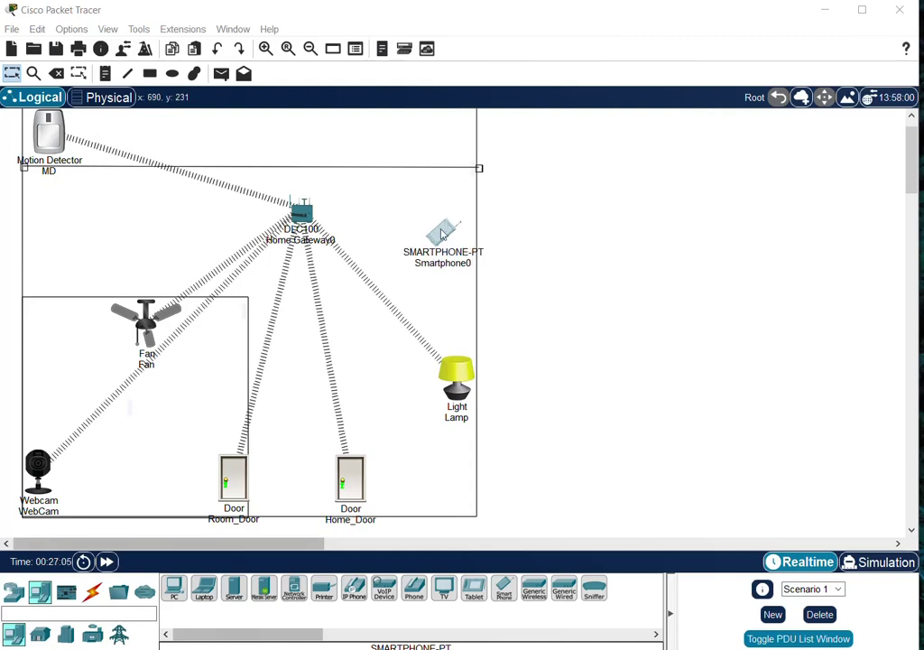
left_click(442, 233)
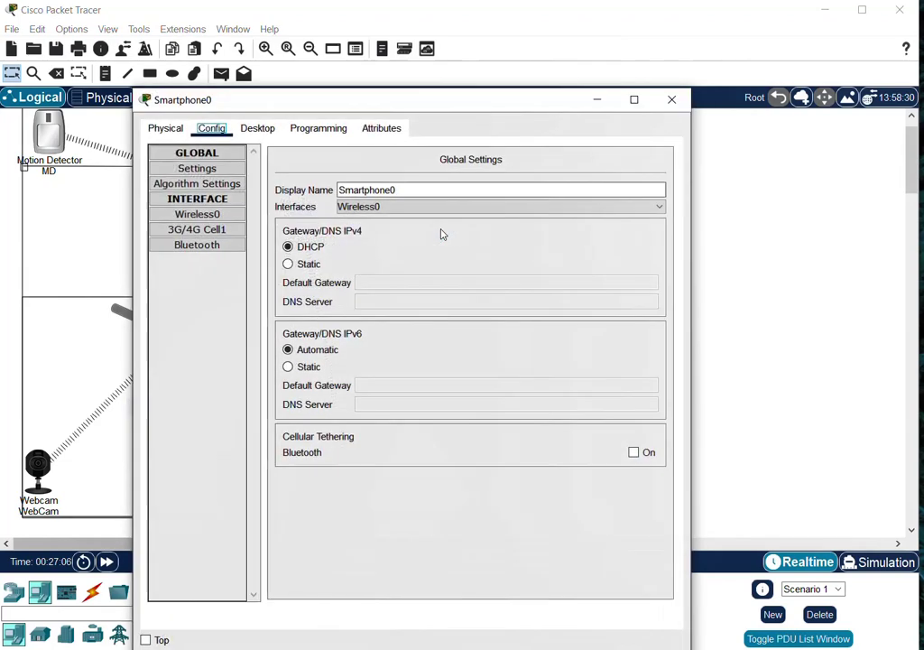
left_click(197, 214)
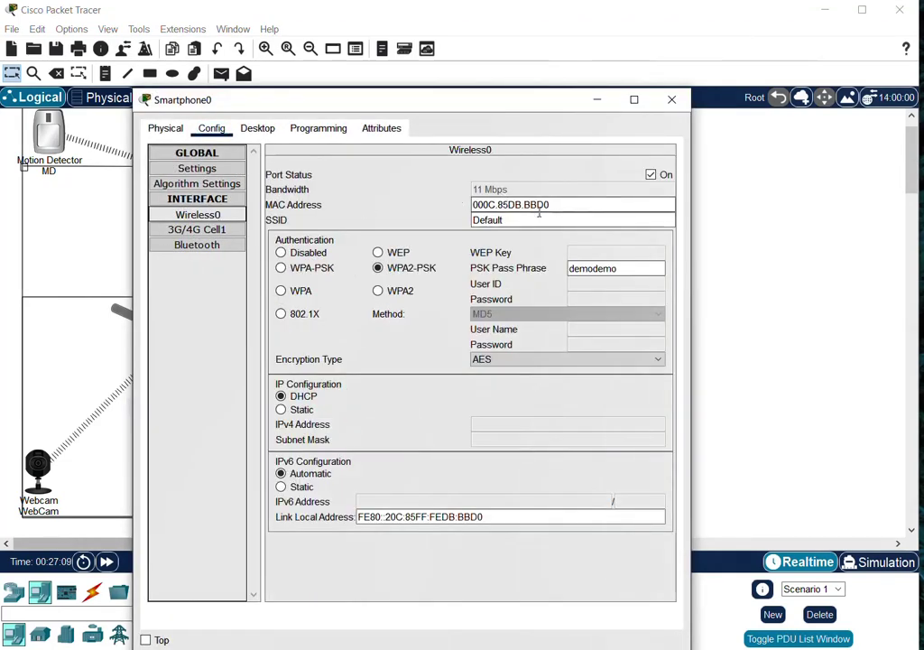
left_click(519, 222)
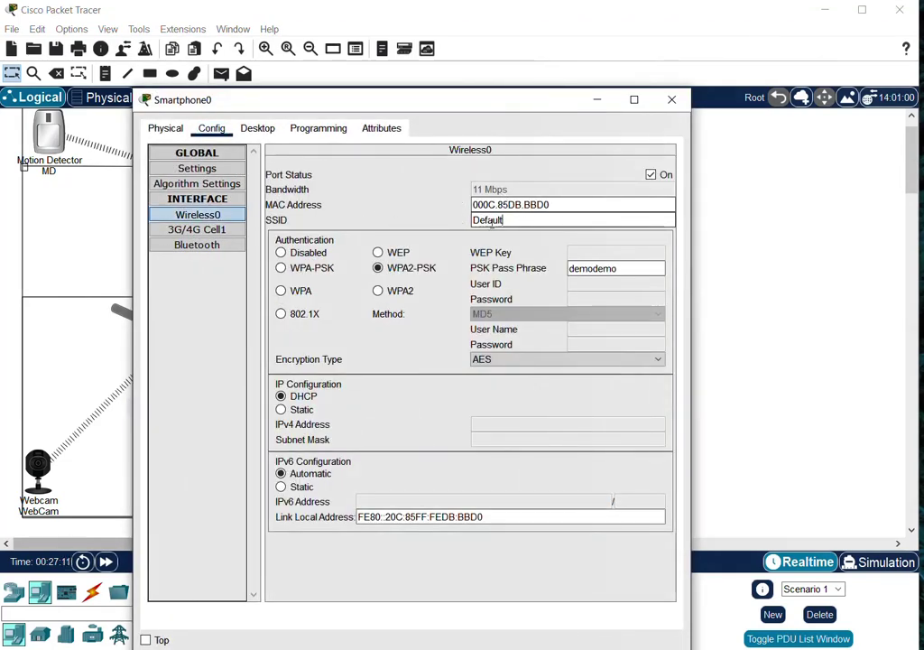
left_click_drag(492, 222, 392, 212)
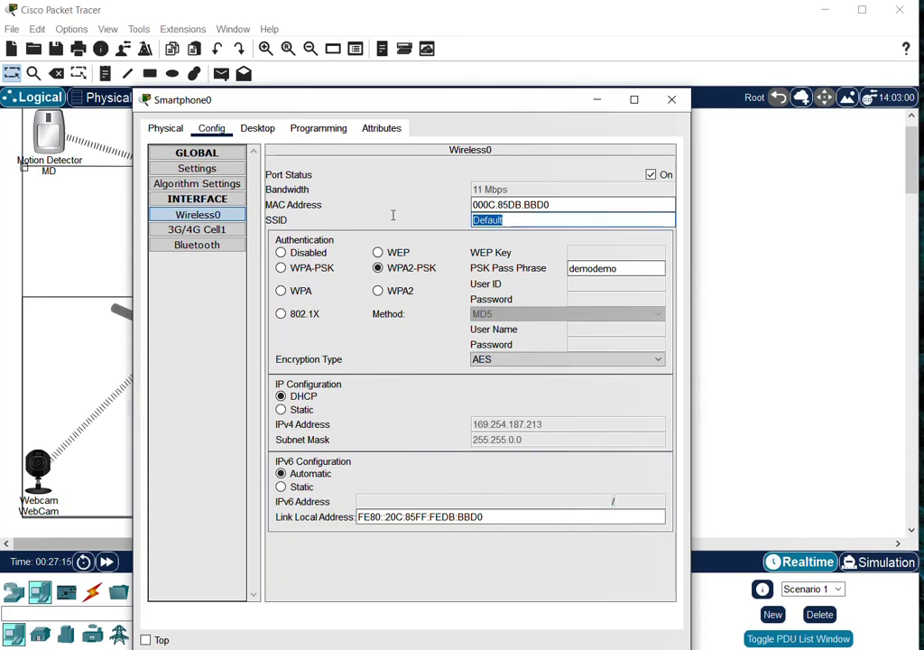
type("HomeGateway")
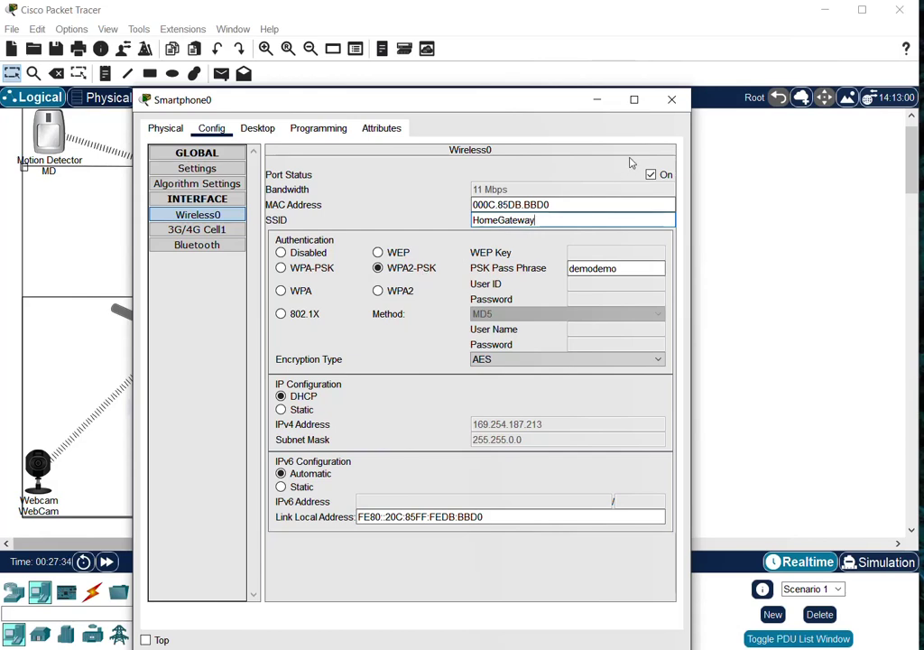
left_click(671, 99)
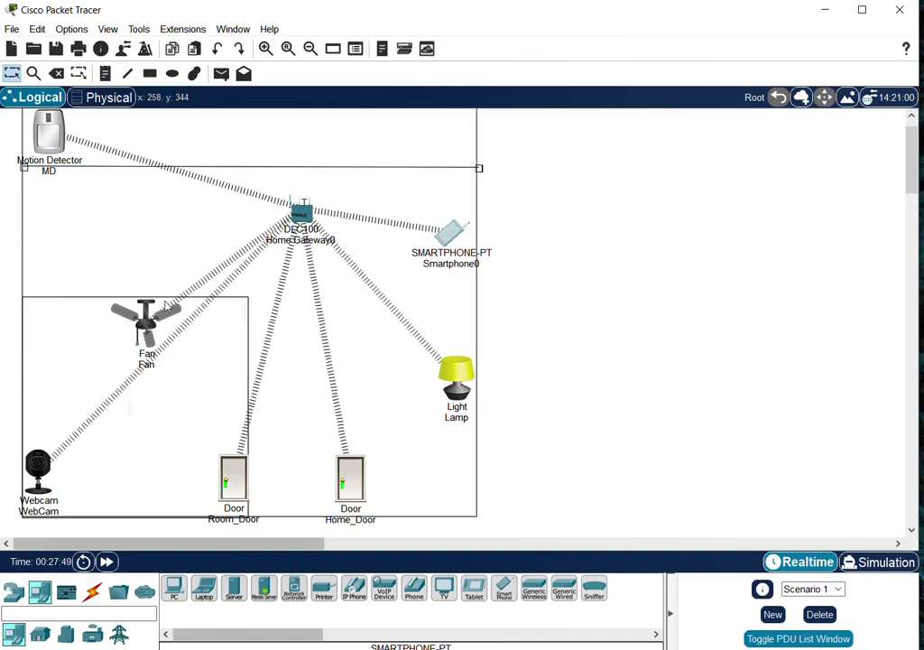
left_click(458, 236)
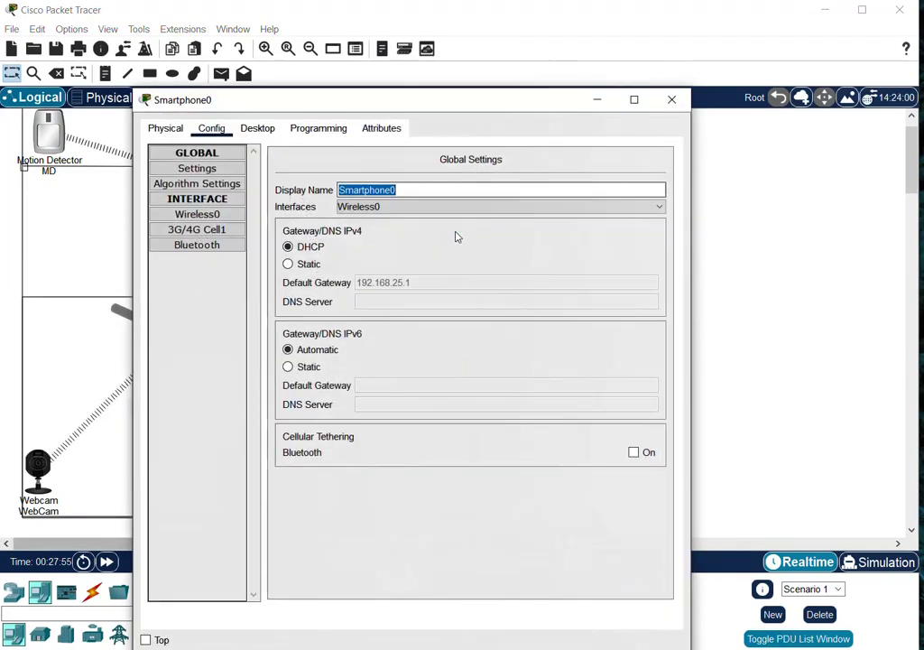
left_click(257, 128)
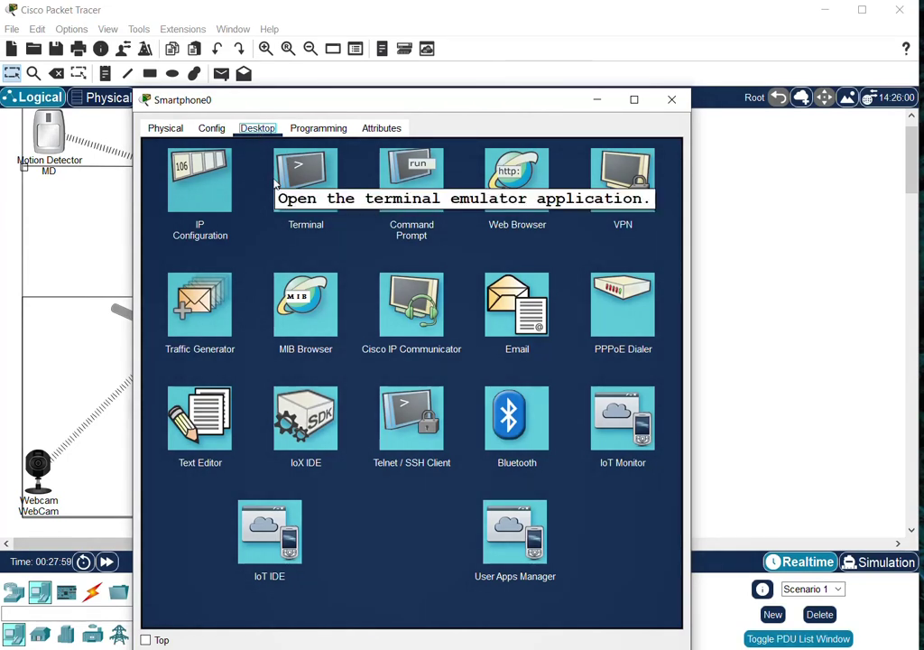
left_click(519, 179)
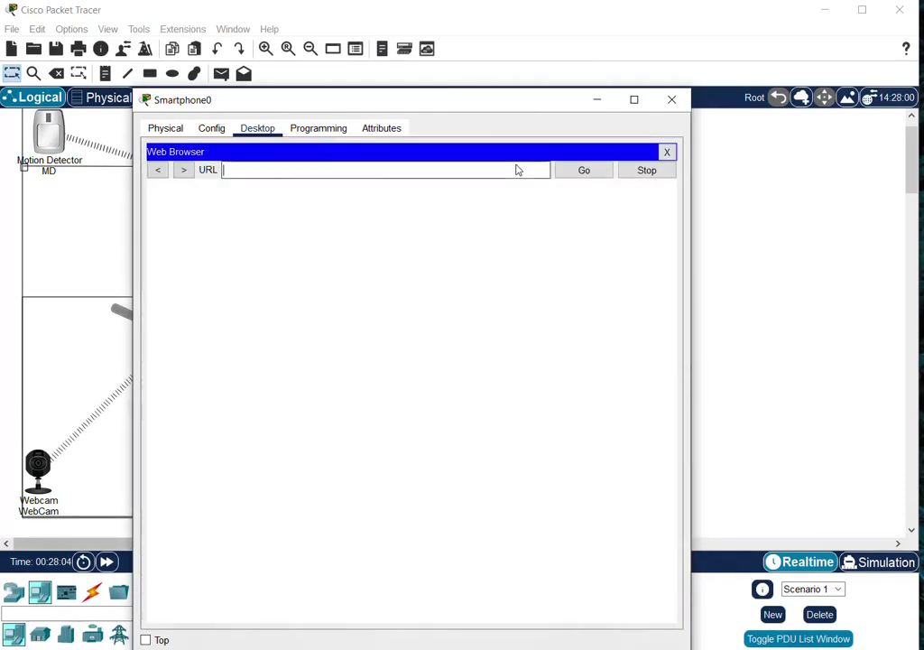
left_click_drag(405, 111, 557, 126)
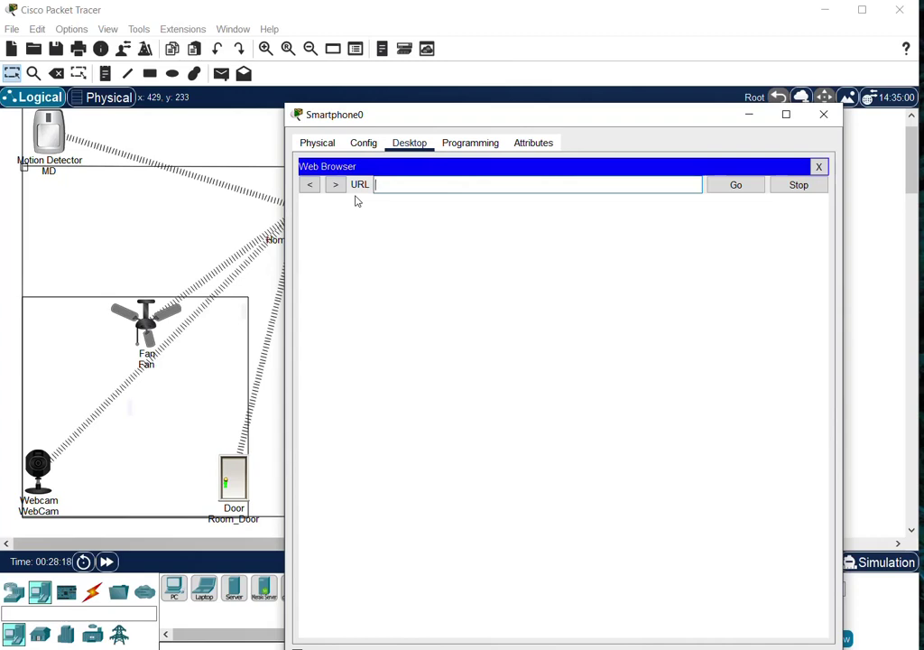
left_click(756, 122)
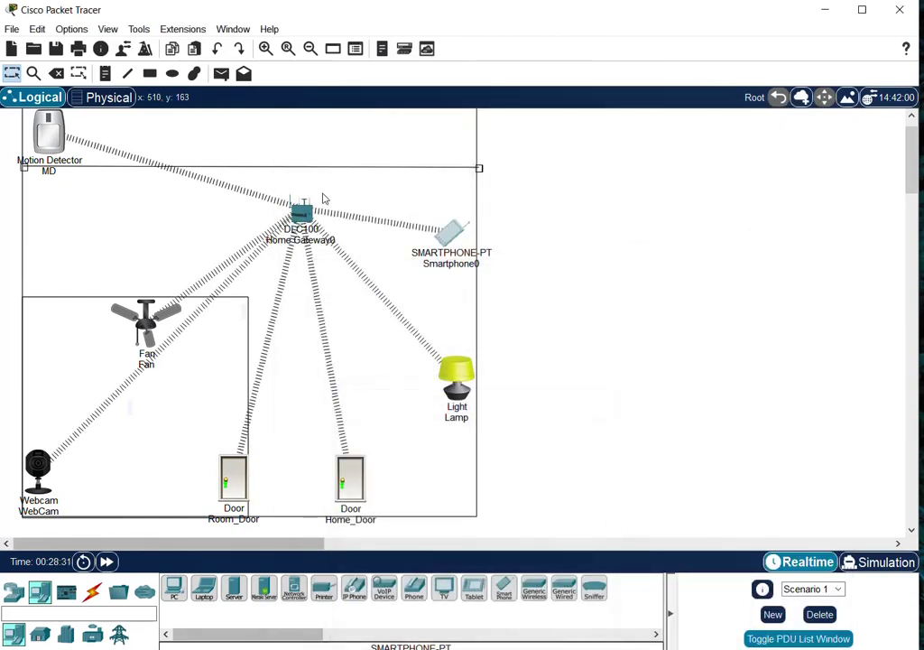
left_click(302, 211)
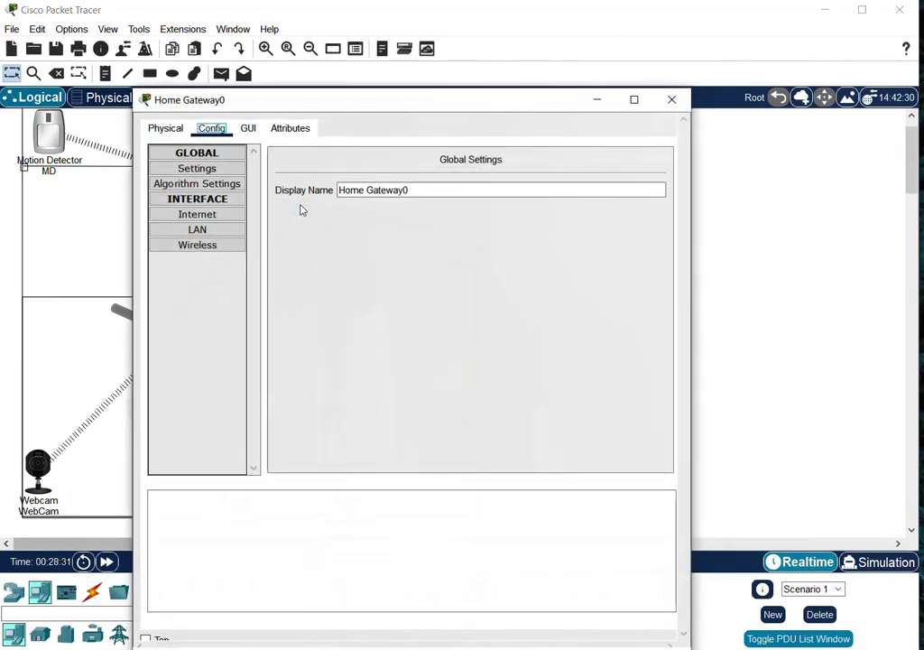
left_click(193, 214)
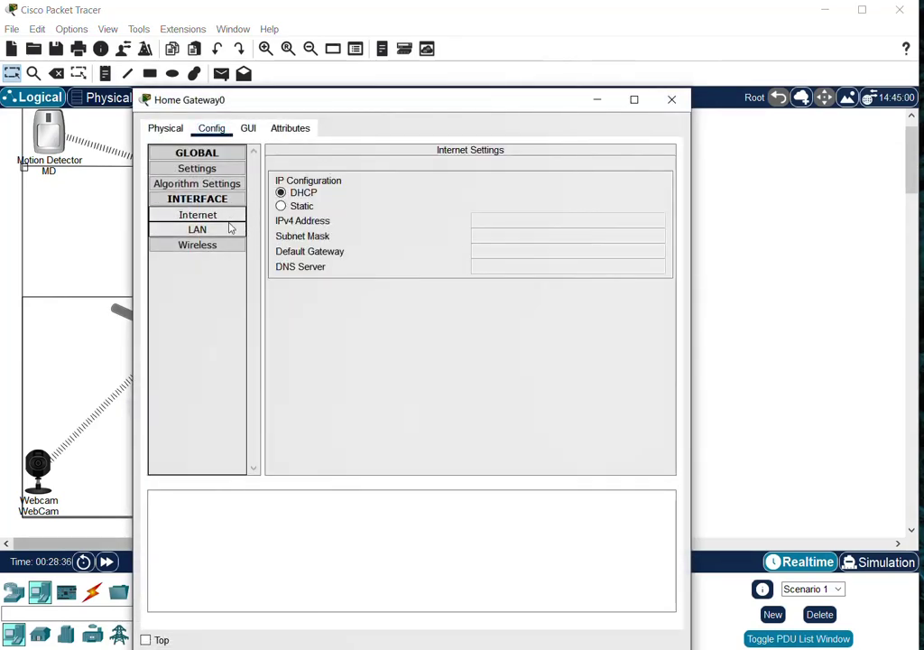
left_click(200, 230)
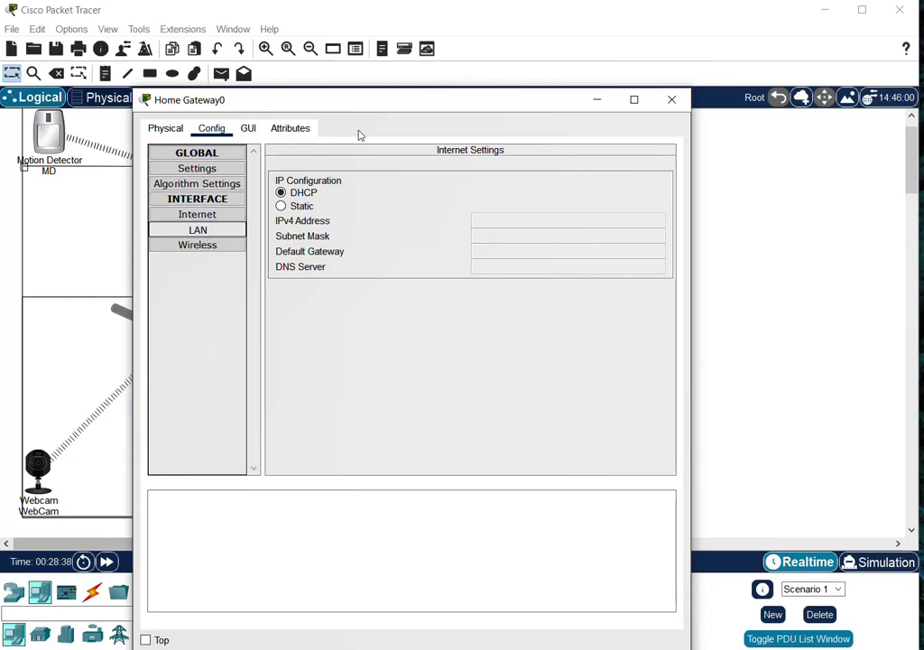
left_click_drag(392, 107, 520, 80)
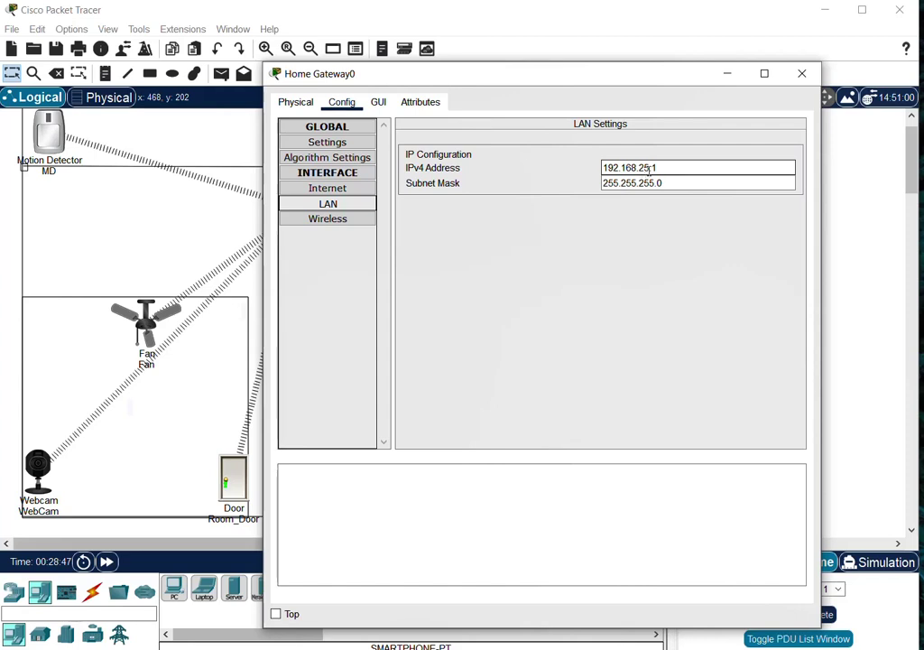
left_click_drag(671, 167, 557, 159)
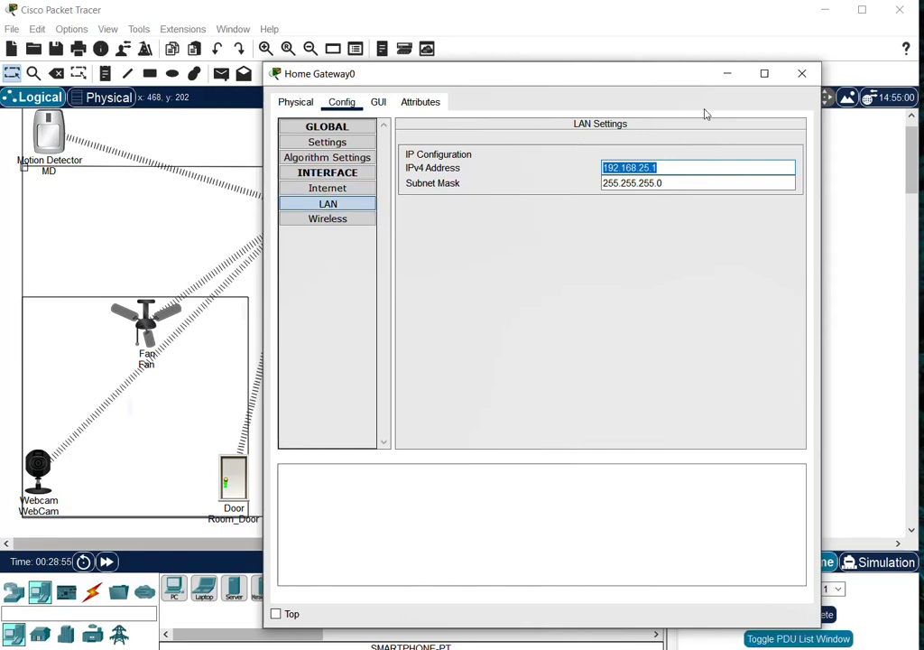
left_click(815, 76)
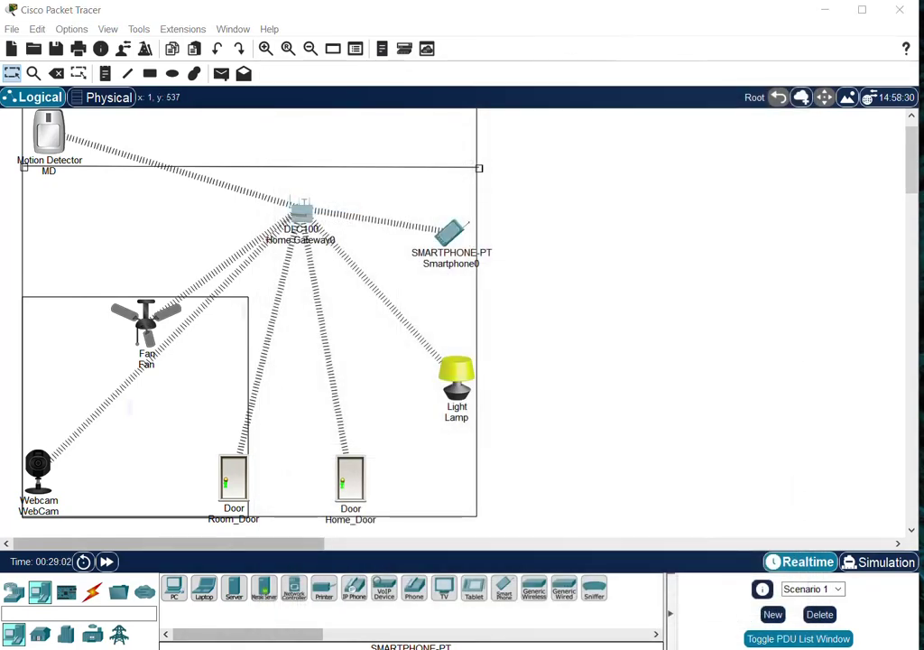
Load 192.168.25.1 in Smartphone0's web browser to reach the Home Gateway Login page
left_click(451, 236)
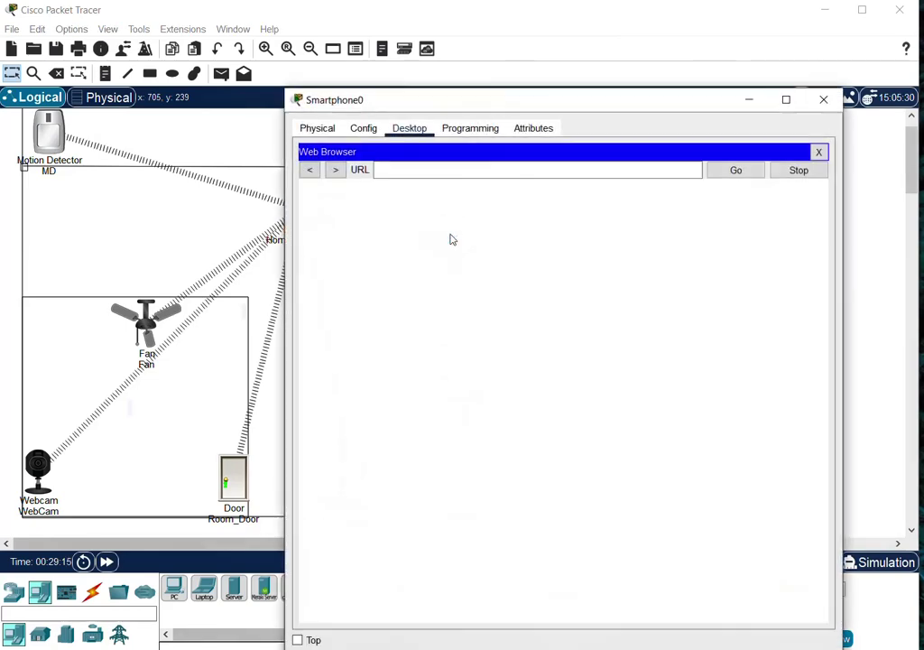
left_click(421, 167)
type("192.168.25.1")
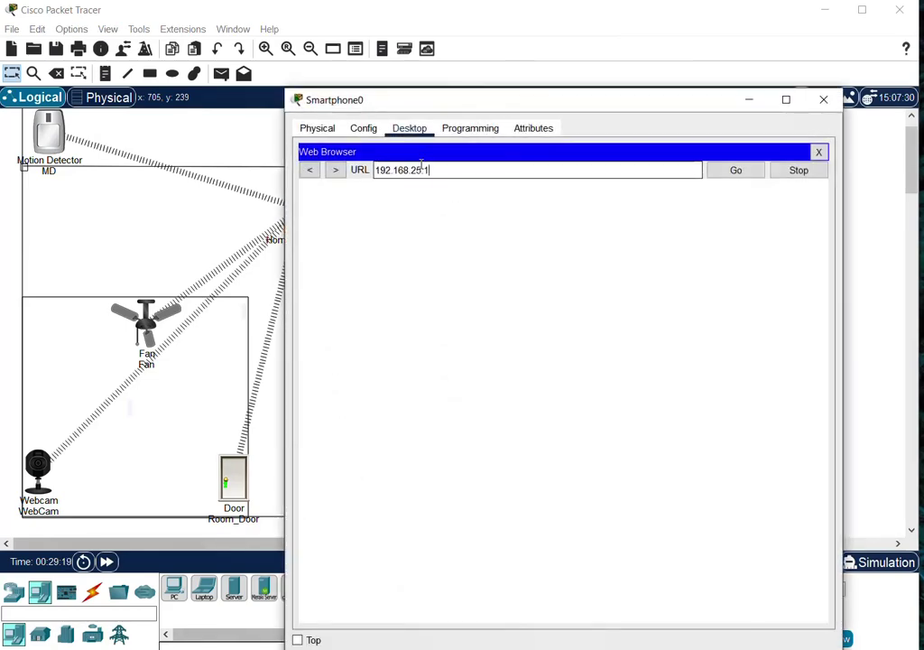
left_click(734, 172)
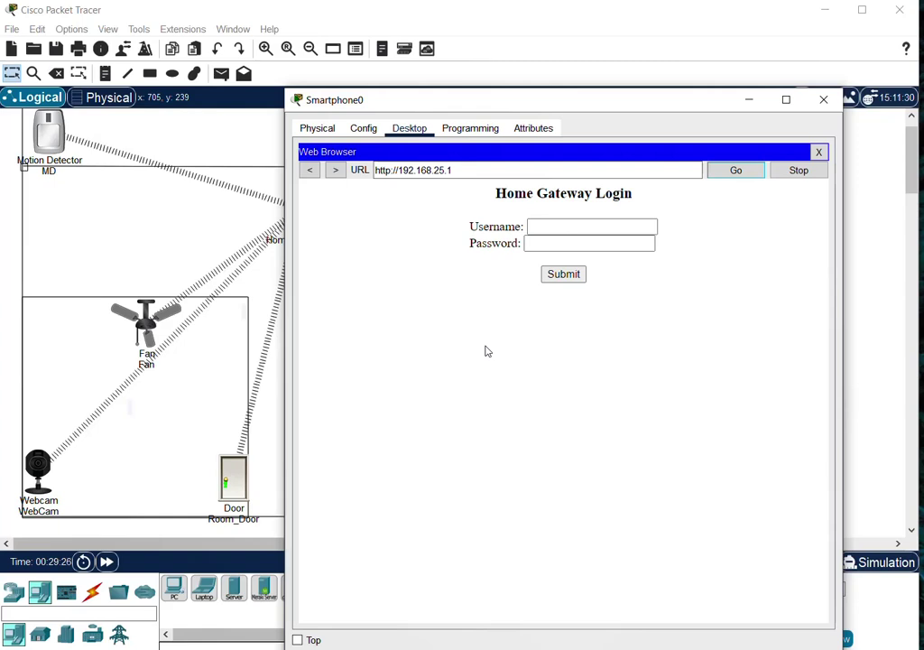
Fill in the gateway login username and password fields
left_click(555, 227)
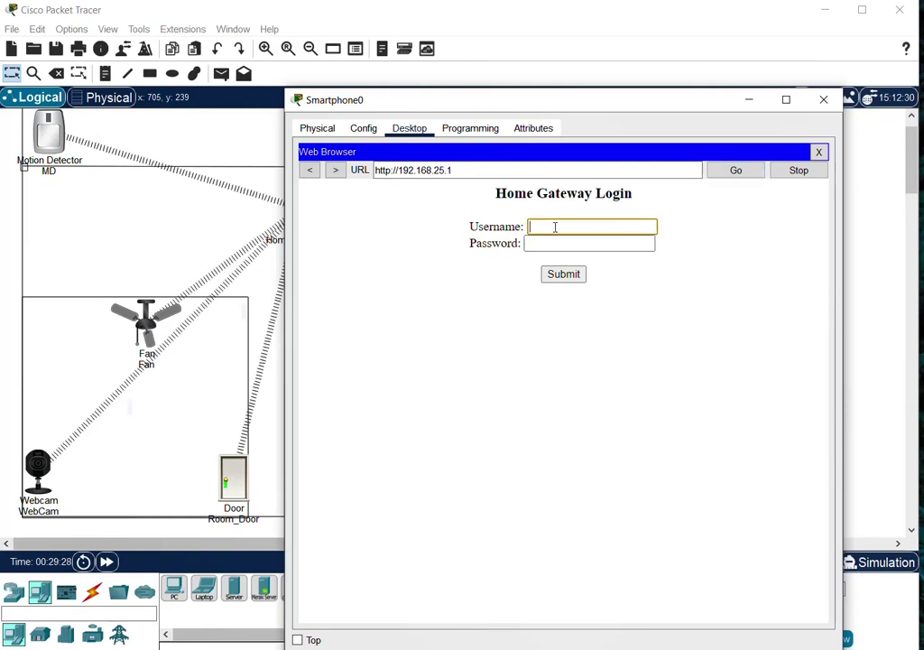
type("admin")
left_click(543, 246)
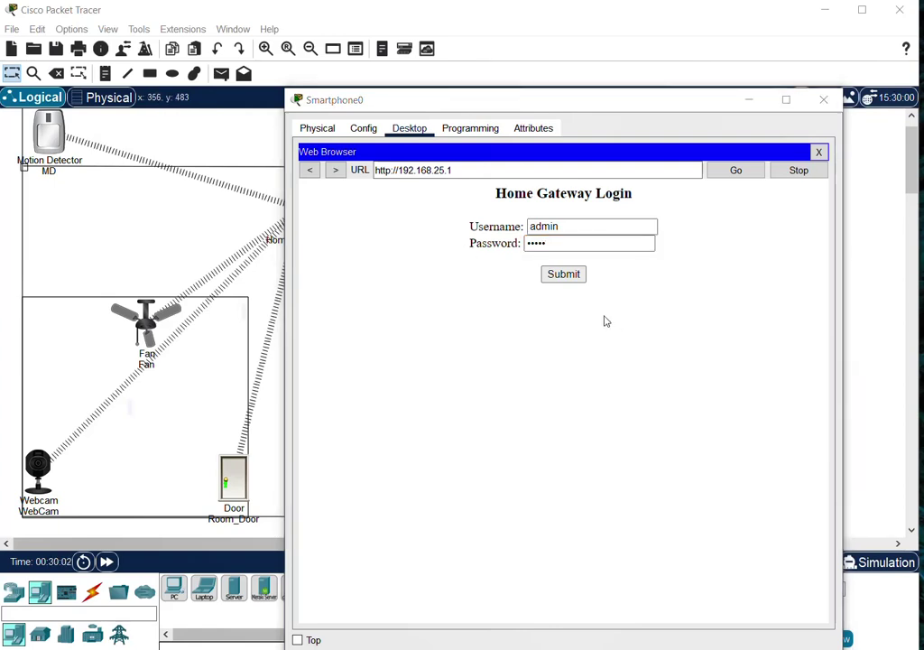
Log in to the Home Gateway, then bring up motion detector MD's Config tab
left_click(574, 276)
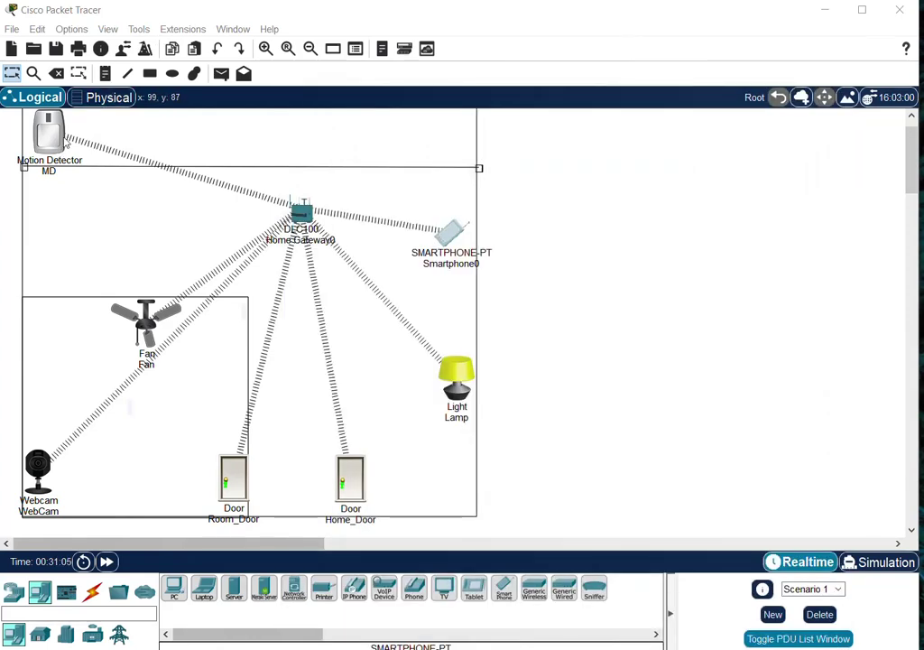
left_click(55, 138)
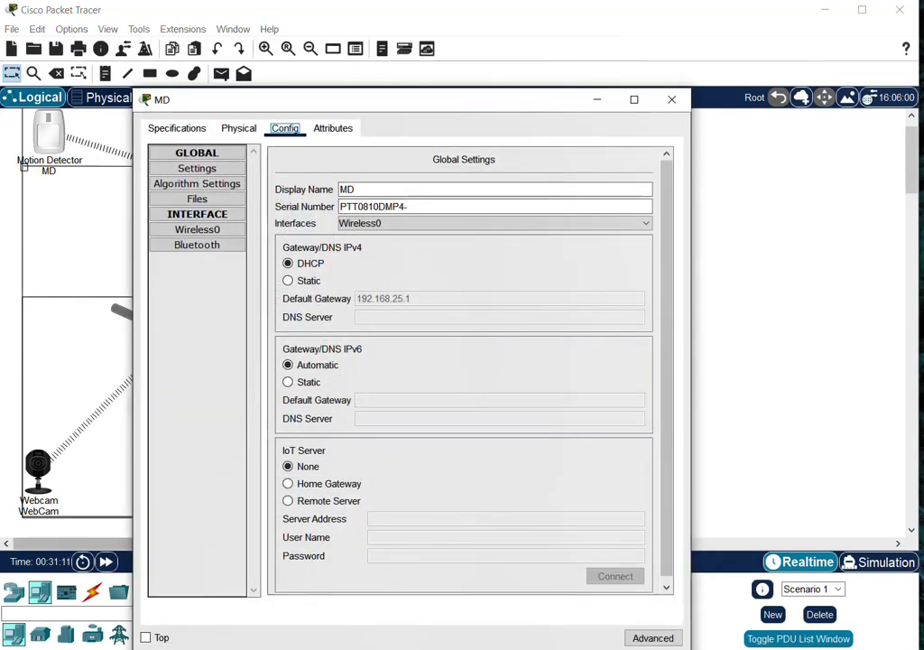
Set MD's IoT Server to Home Gateway in its global settings and close the window
left_click(194, 170)
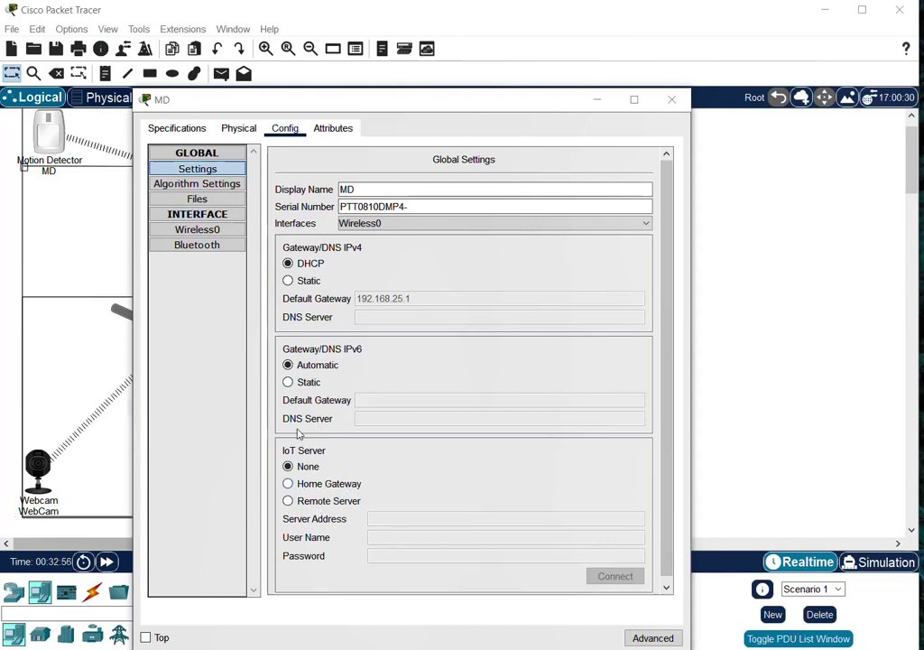
left_click(288, 484)
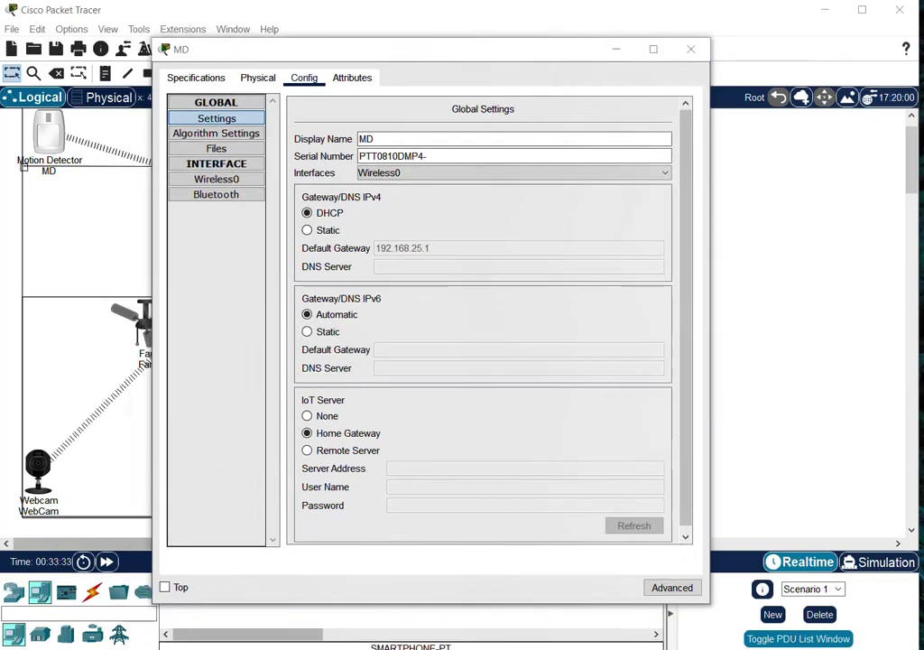
left_click(692, 48)
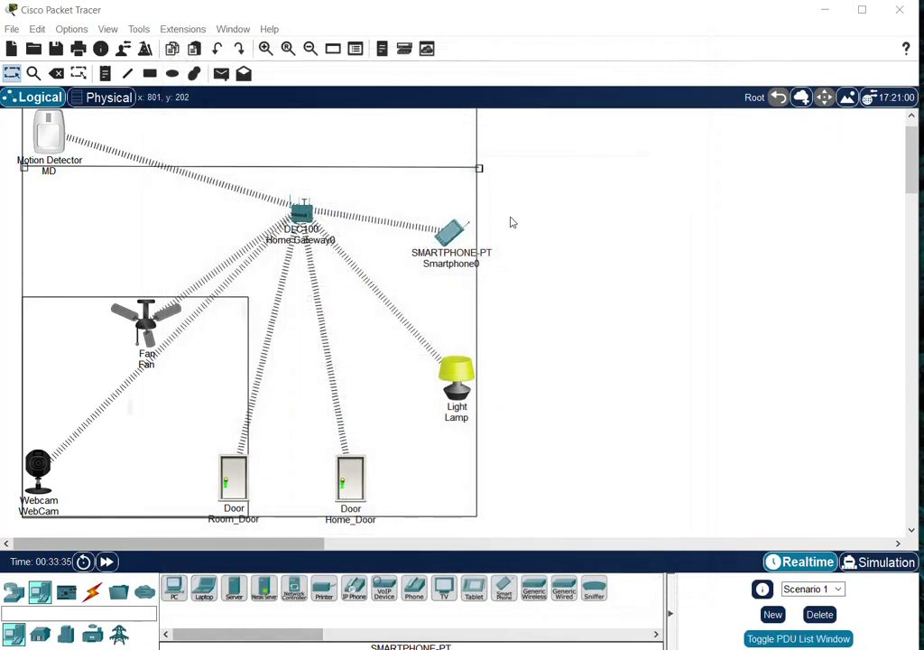
Show the smartphone's IoT Server device list, expanding MD to check its On status, then collapsing it
left_click(450, 230)
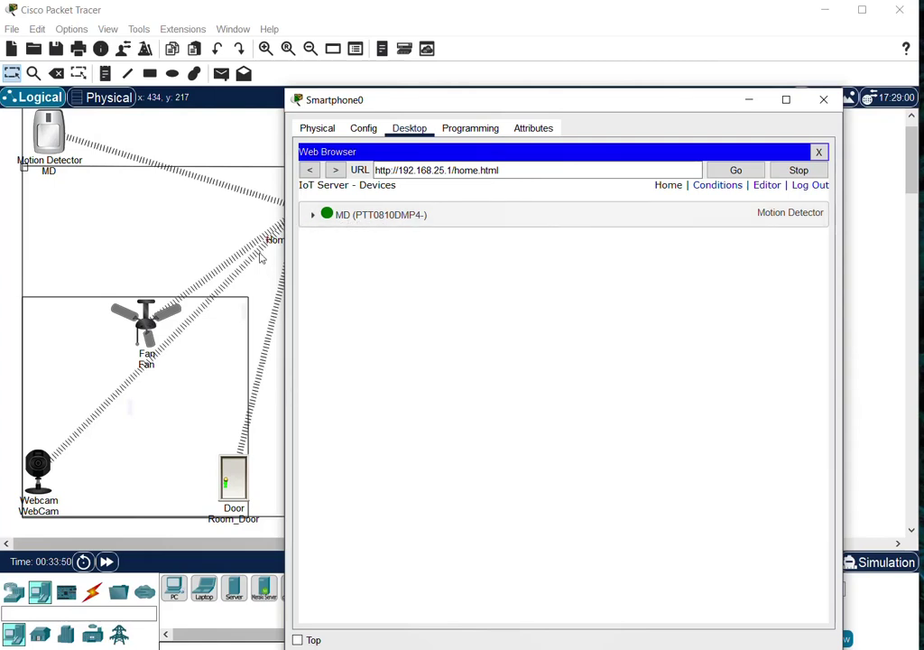
left_click(312, 220)
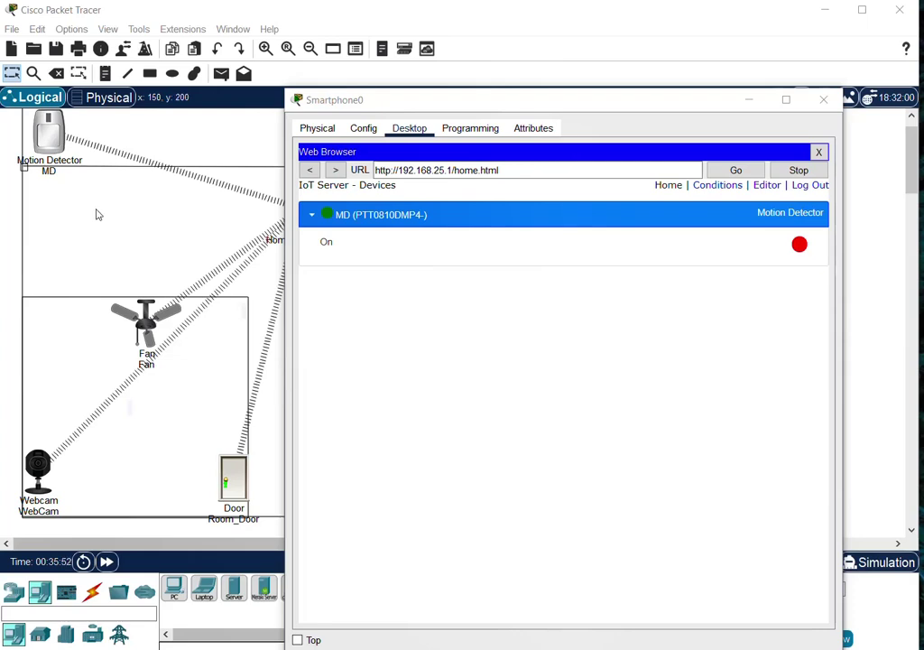
mouse_move(46, 117)
left_click(311, 218)
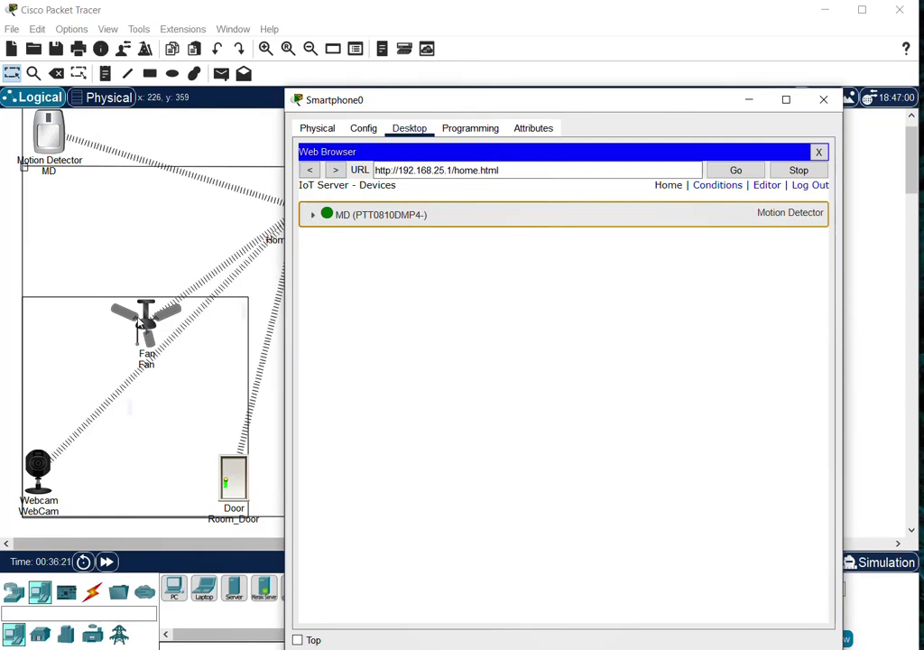
Register the Fan with the Home Gateway as its IoT server
left_click(140, 323)
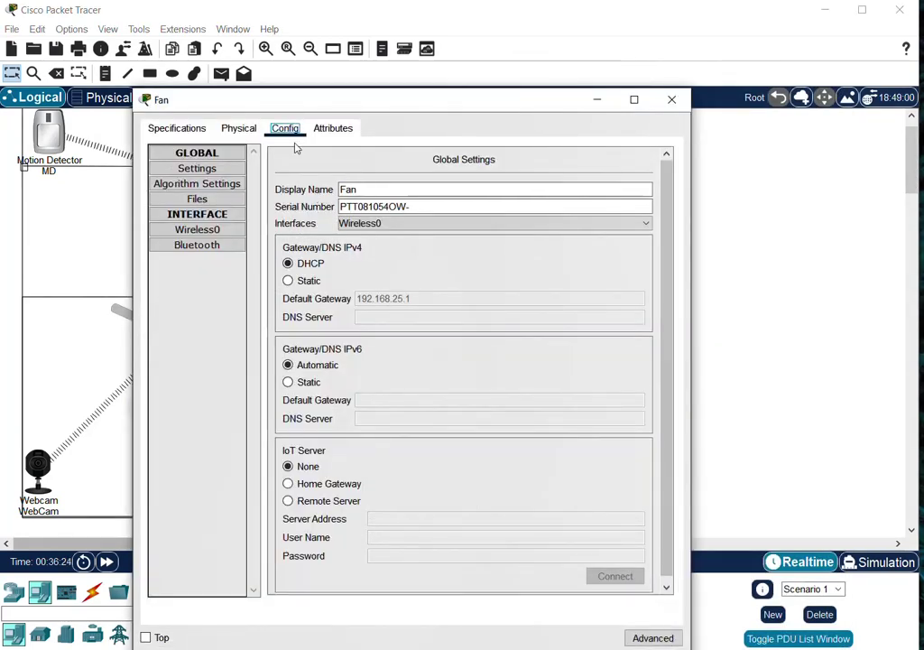
left_click(289, 483)
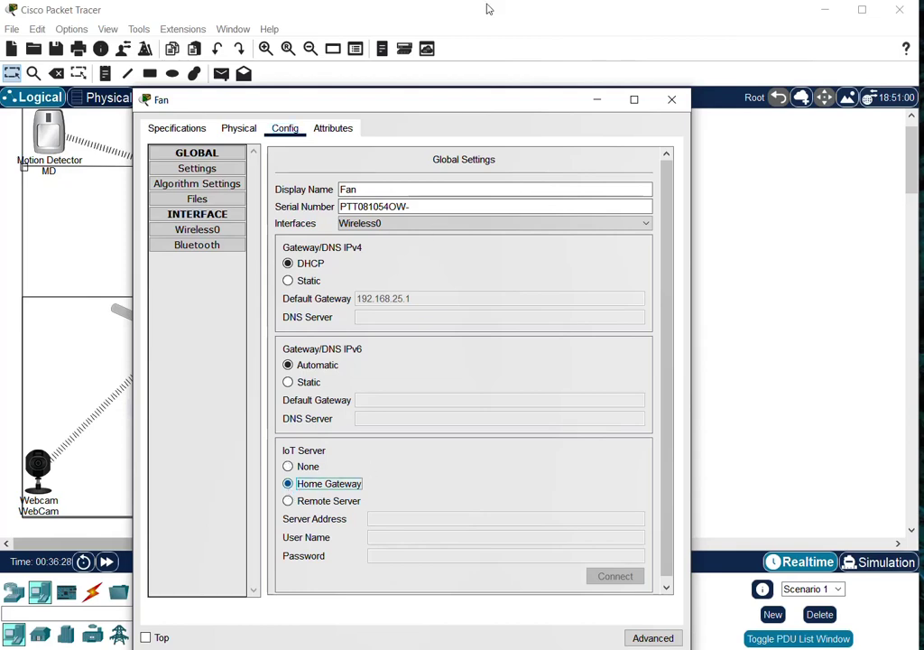
left_click(671, 99)
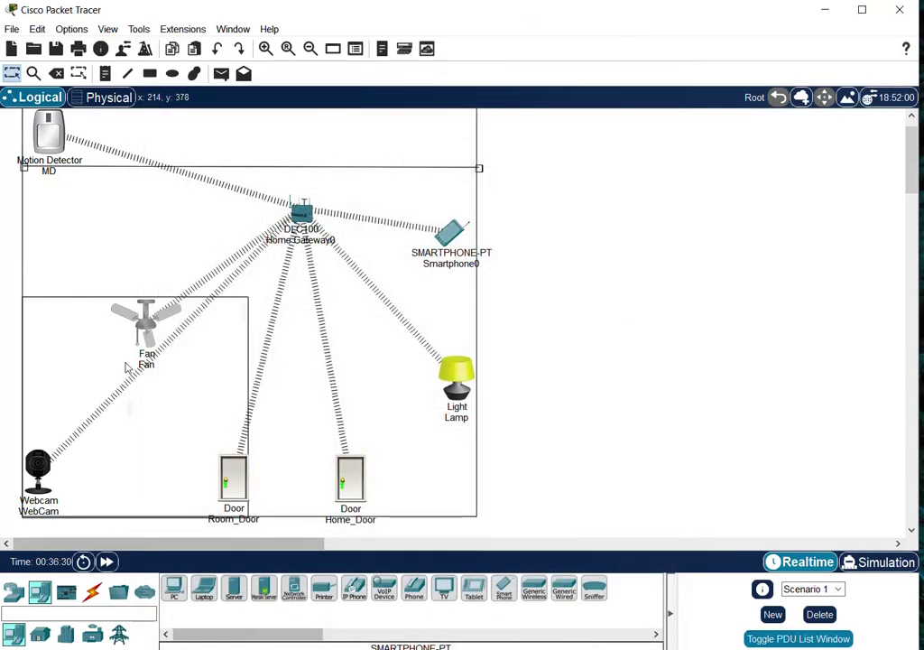
Set IoT Server to Home Gateway for the WebCam and Room_Door, closing each window
left_click(38, 466)
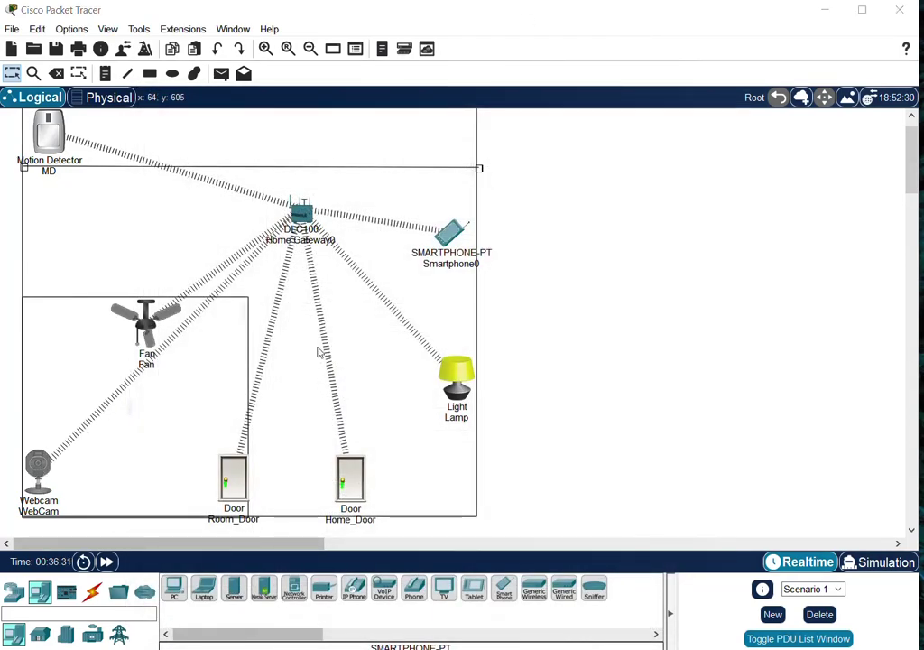
left_click(287, 522)
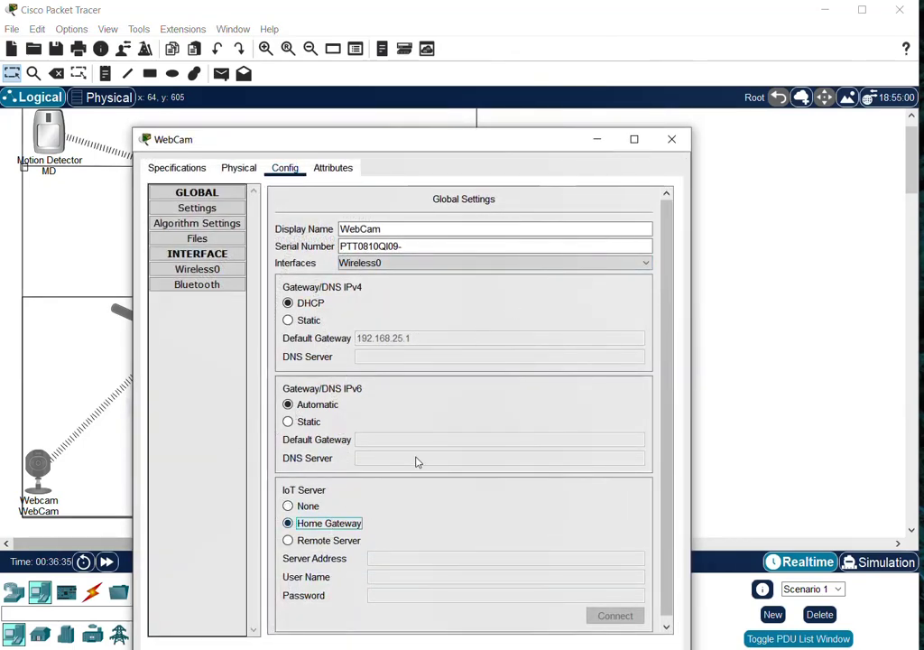
left_click(671, 139)
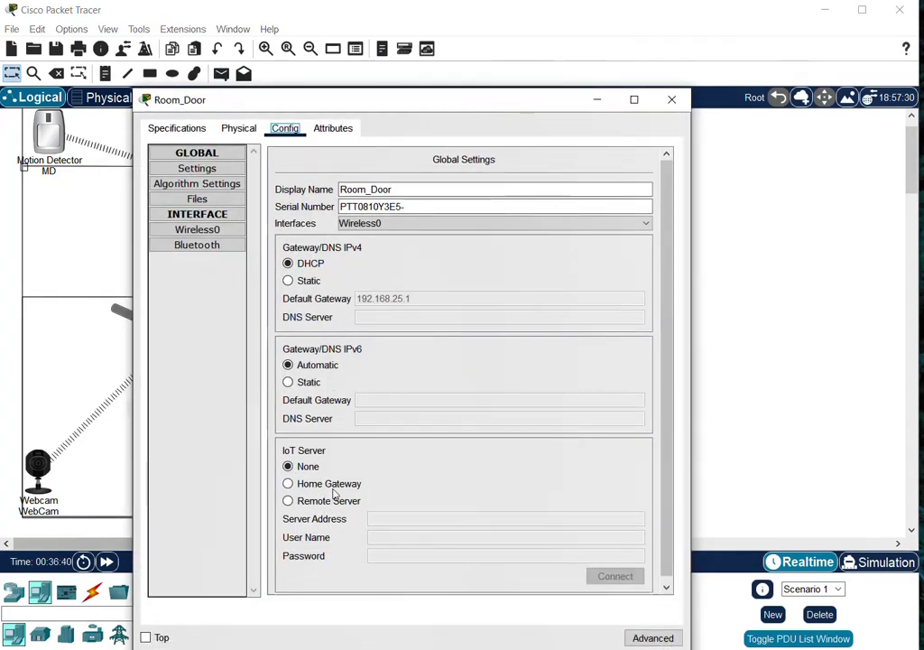
left_click(332, 488)
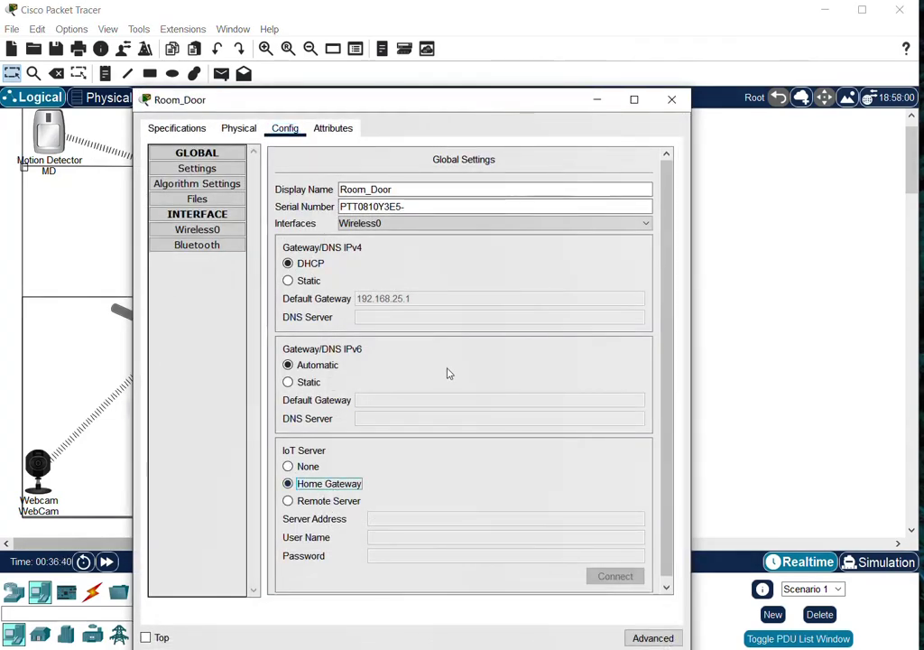
left_click(673, 100)
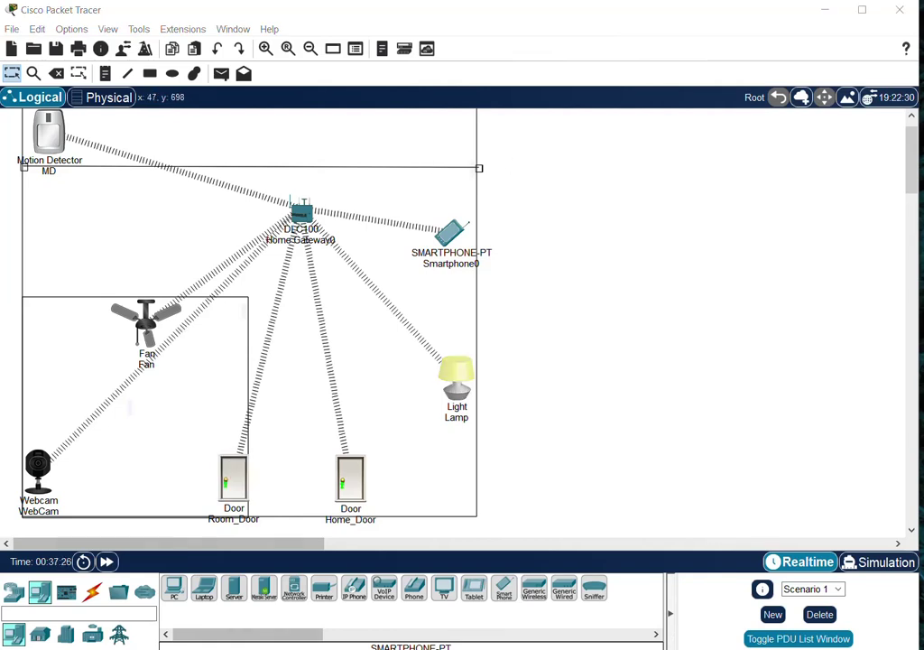
Nudge the WebCam in the room and open the smartphone's device list with Fan expanded
left_click_drag(38, 466, 60, 478)
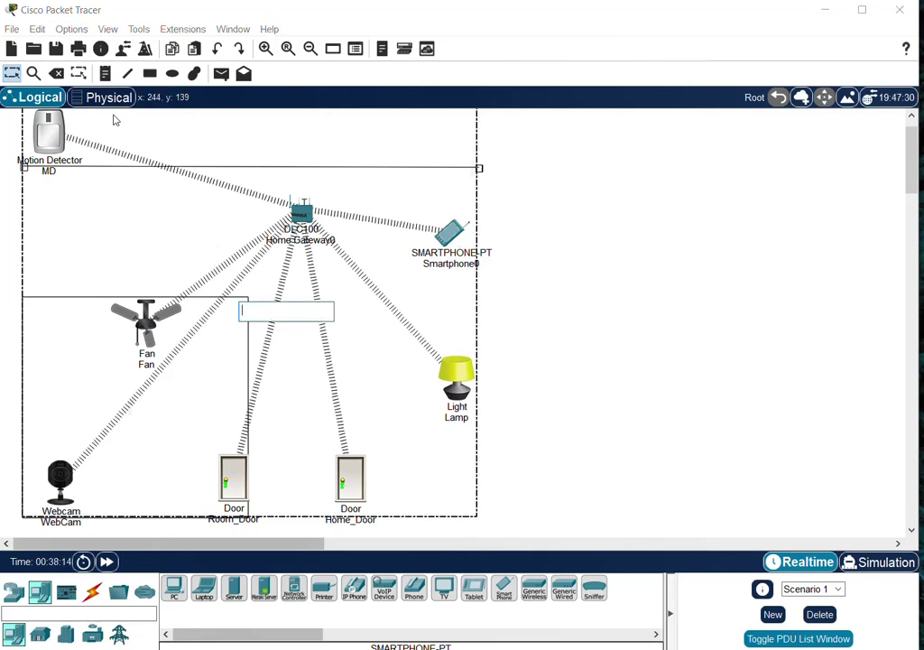
left_click(448, 233)
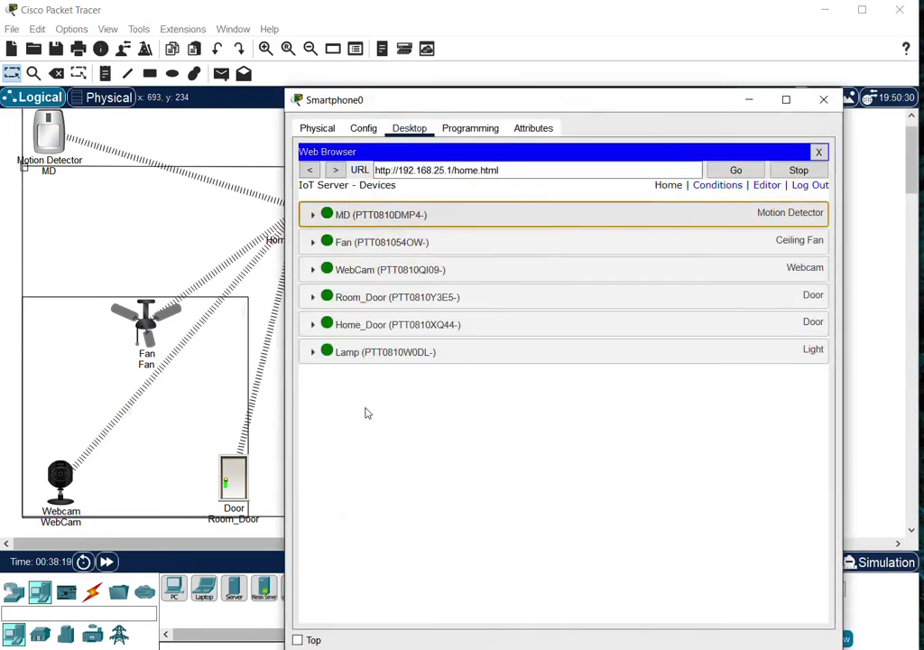
left_click(314, 243)
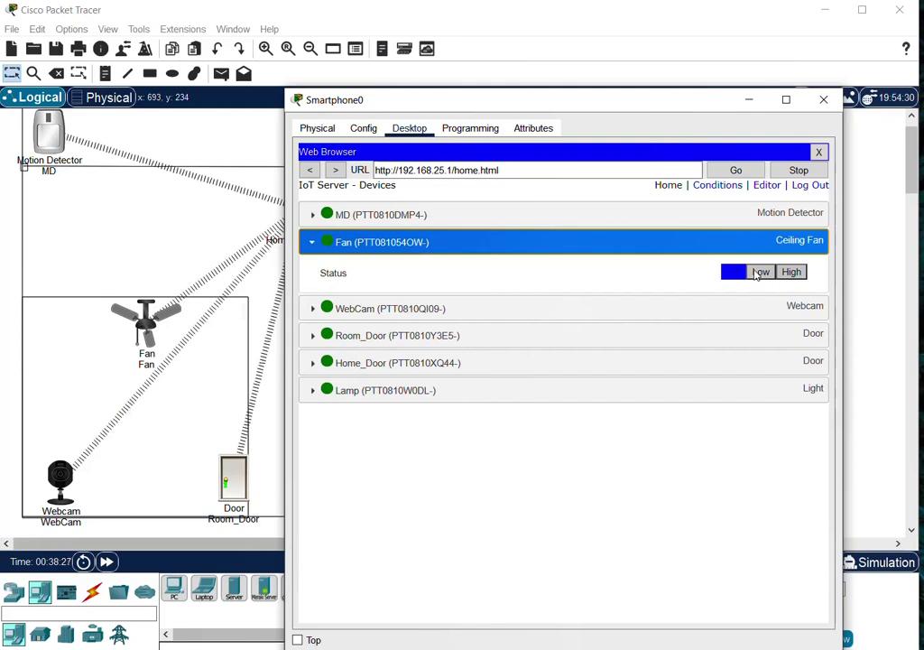
Run the fan through Low, High and back to Off, then expand the WebCam row
left_click(758, 272)
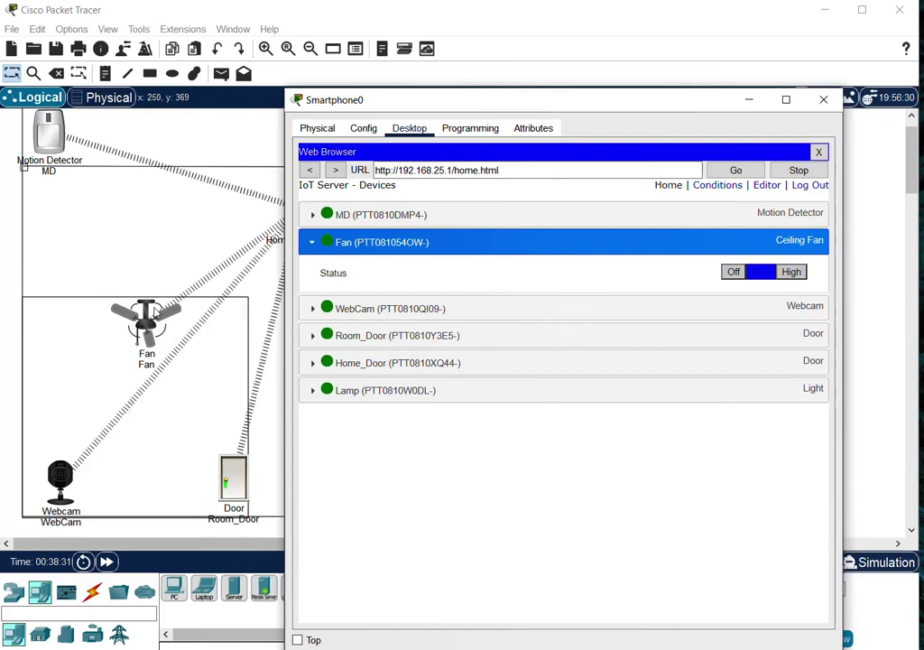
left_click(791, 272)
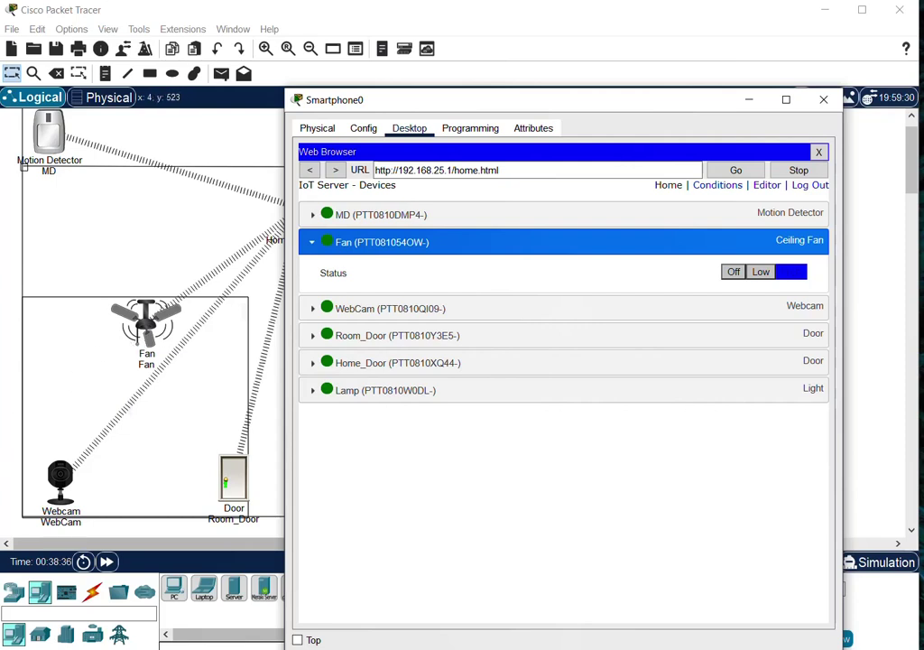
left_click(734, 273)
left_click(312, 310)
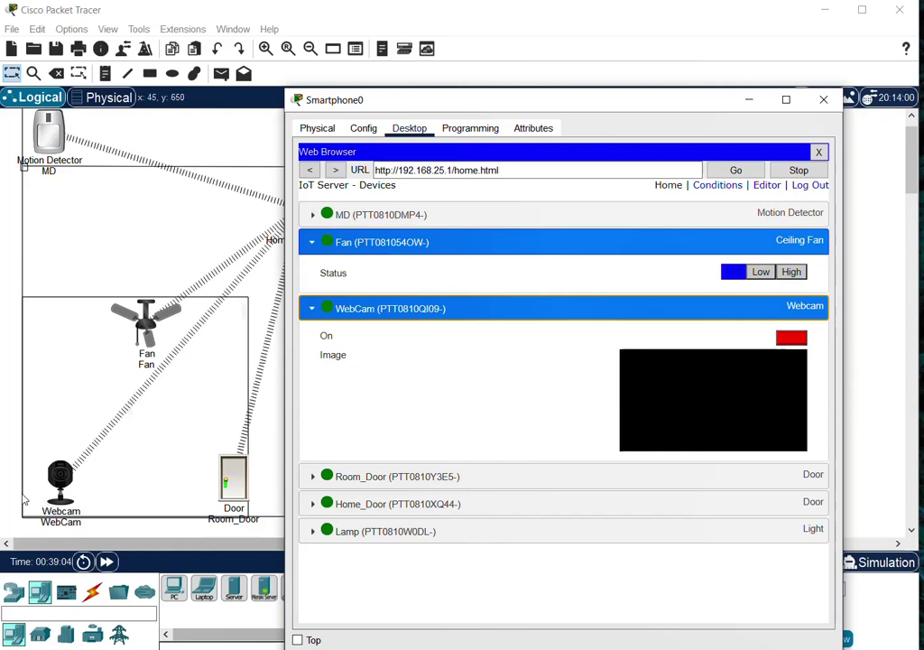
Toggle the webcam on and off in the room, checking its smartphone image, then expand Room_Door
left_click(61, 476)
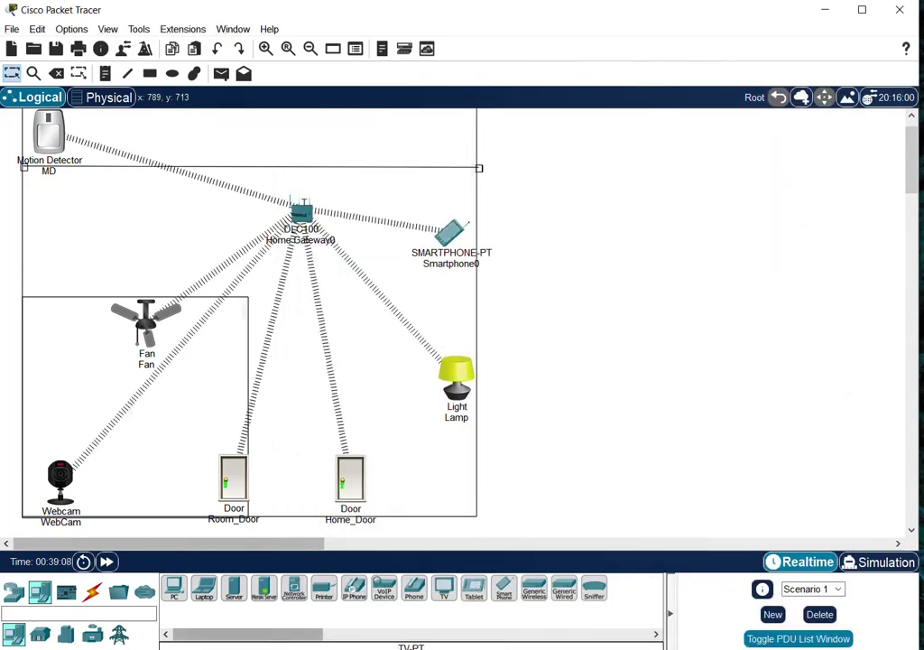
mouse_move(393, 648)
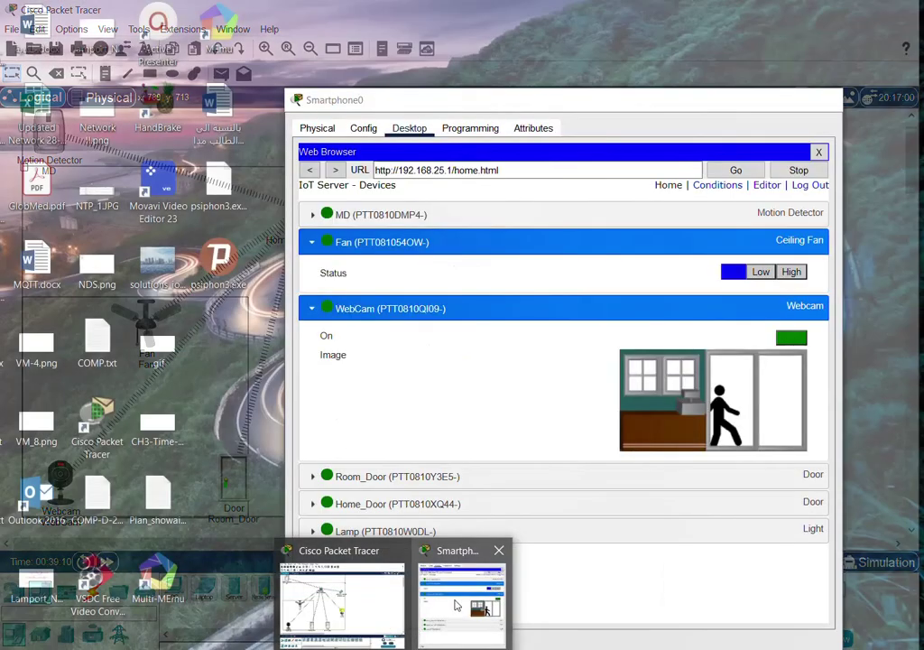
left_click(457, 599)
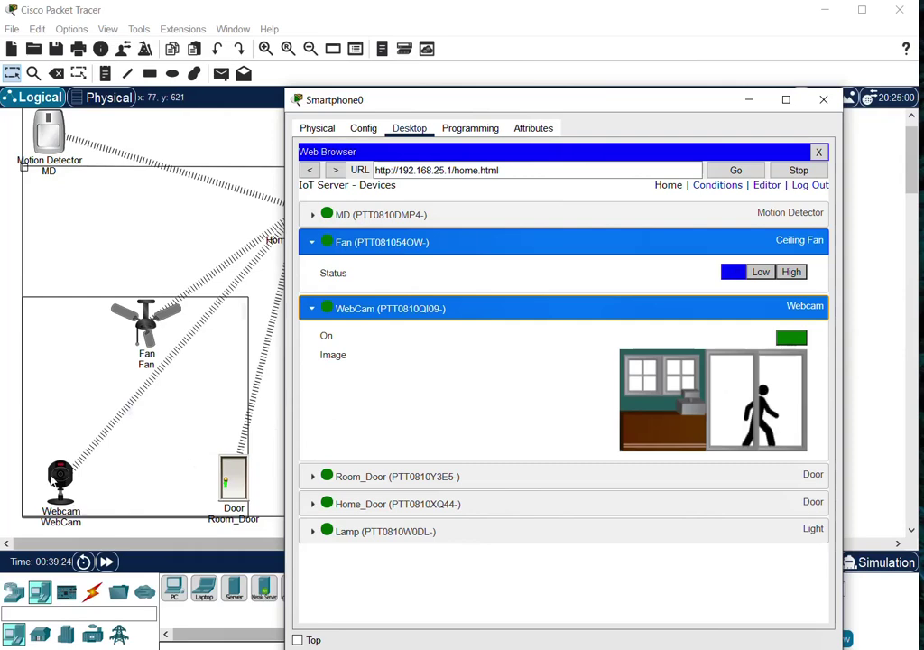
left_click(89, 480)
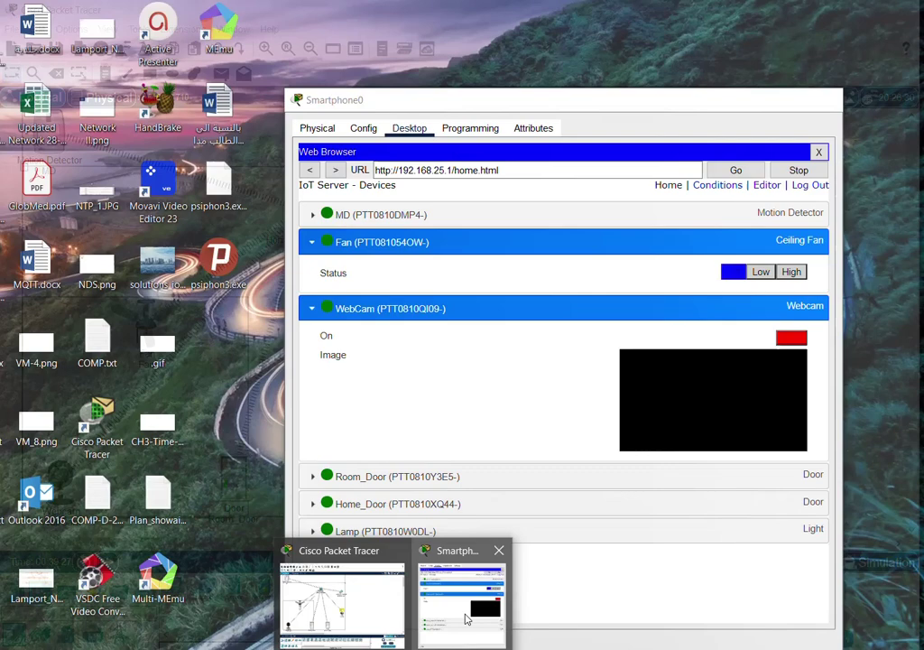
left_click(462, 598)
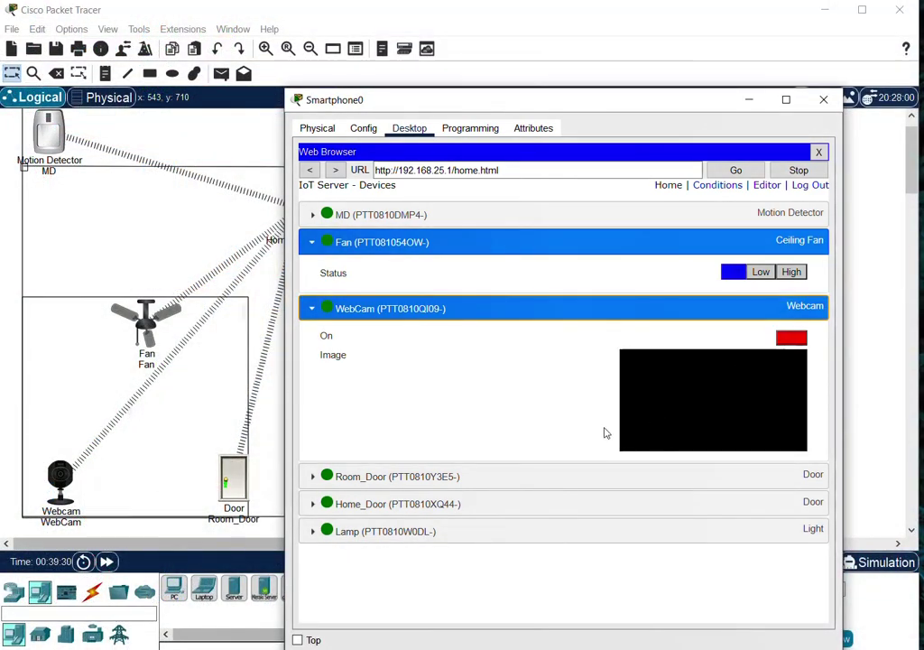
left_click(311, 479)
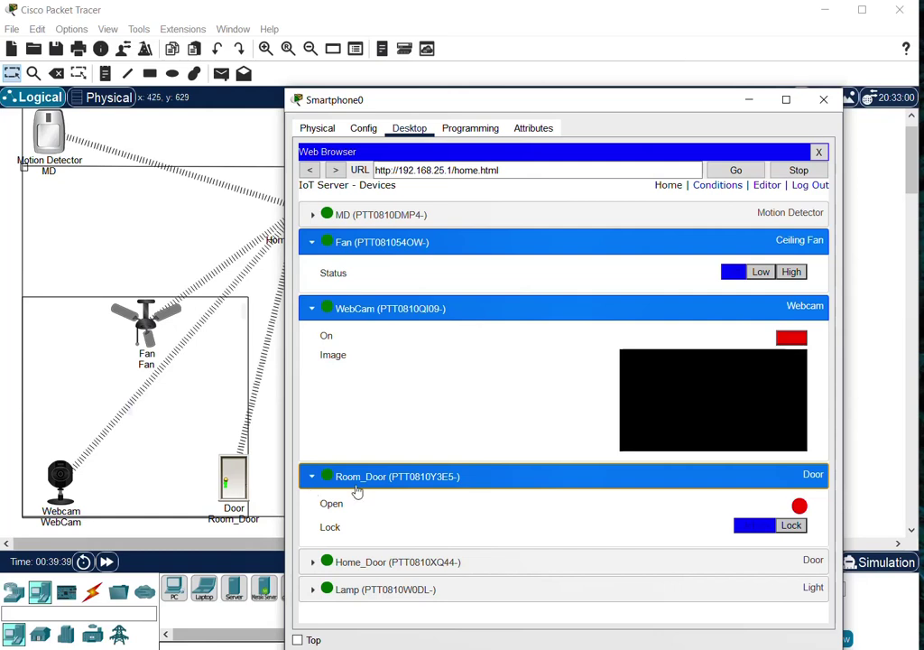
Open and close the Room_Door in the room, confirming each state on the smartphone page
left_click(239, 483)
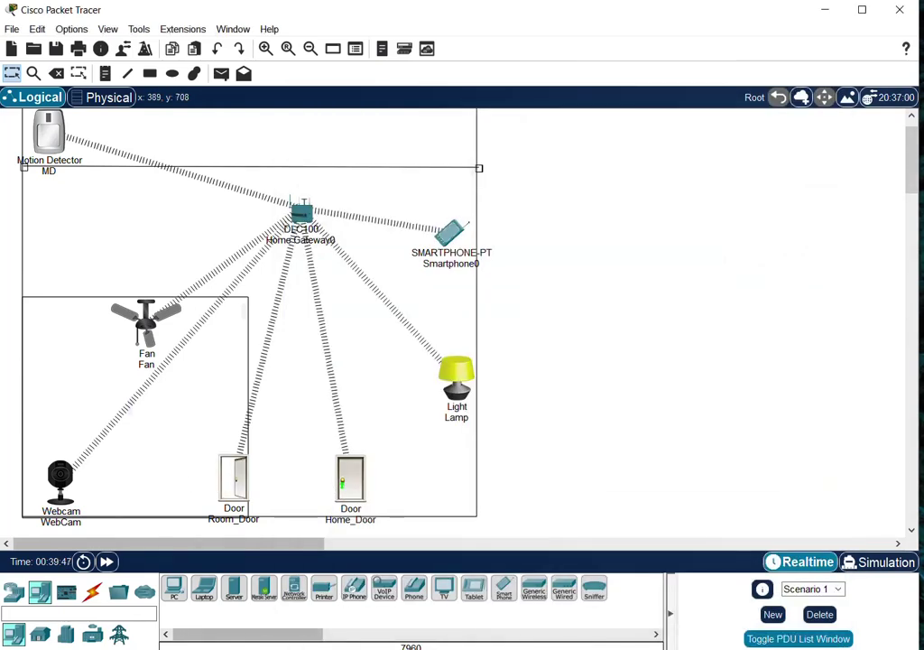
left_click(462, 596)
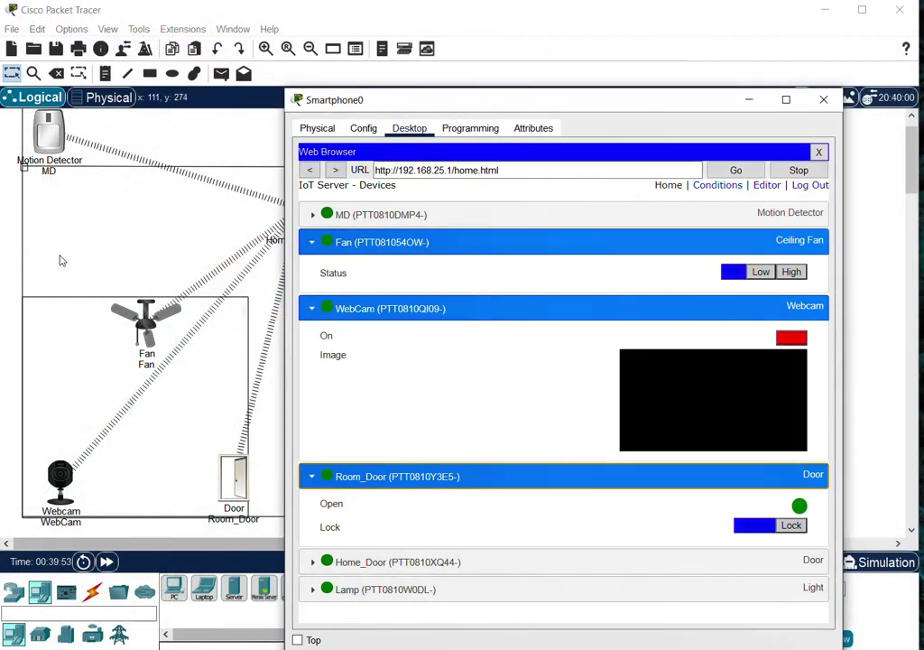
left_click(241, 479)
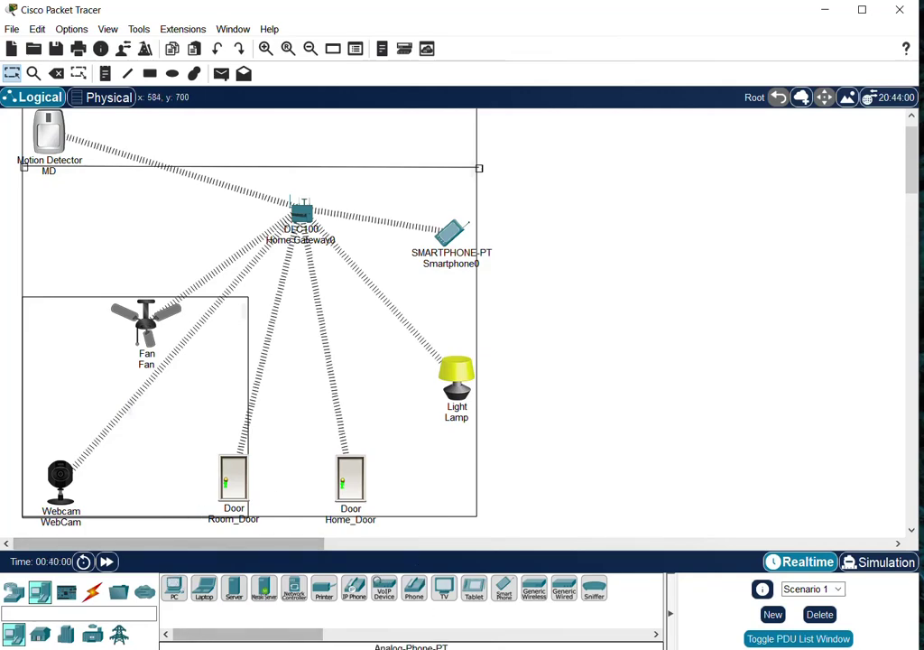
mouse_move(397, 649)
left_click(462, 602)
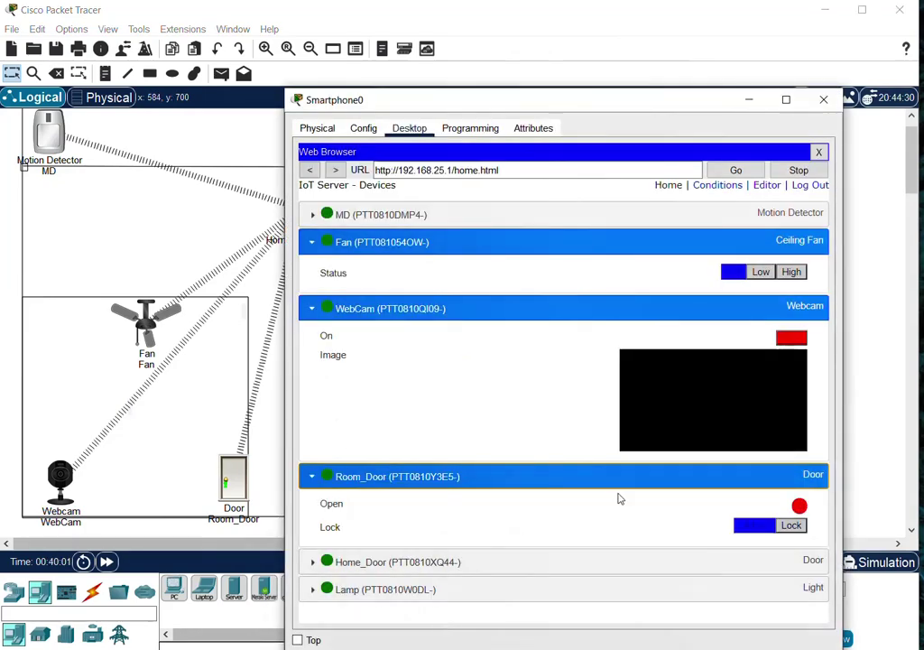
Collapse the Room_Door, WebCam and Fan rows on the device list
left_click(305, 478)
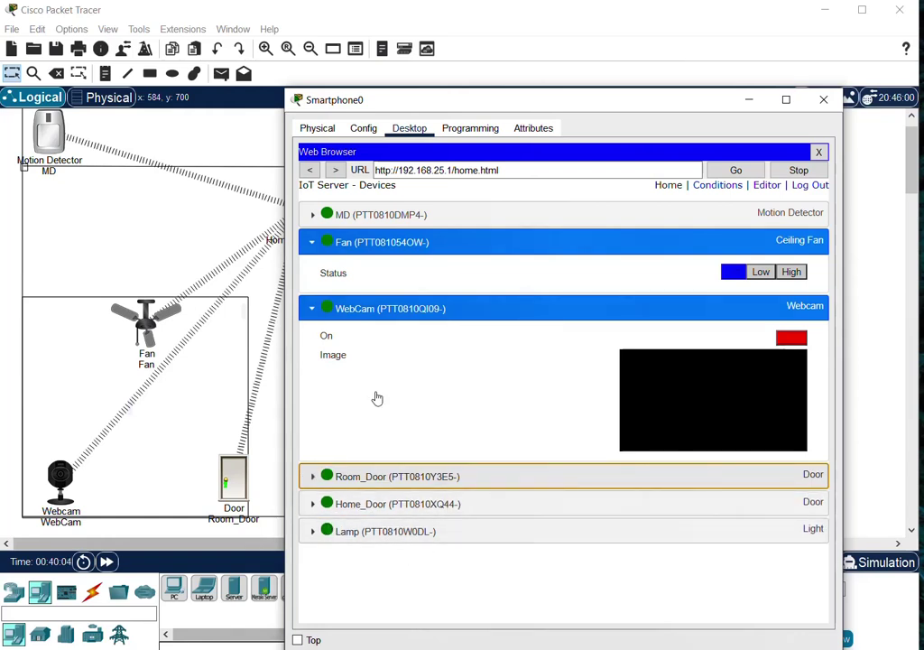
left_click(313, 313)
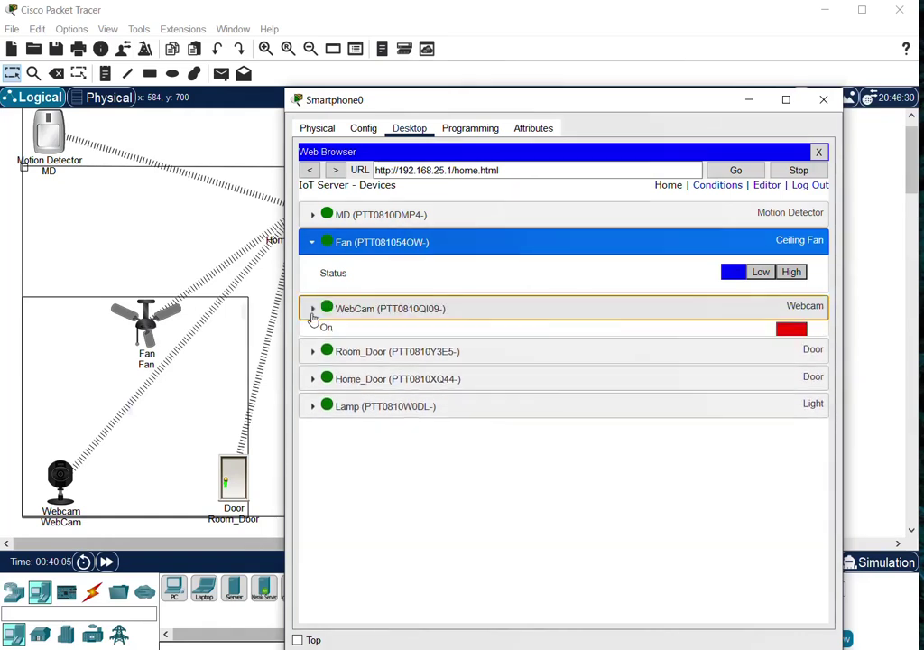
left_click(314, 242)
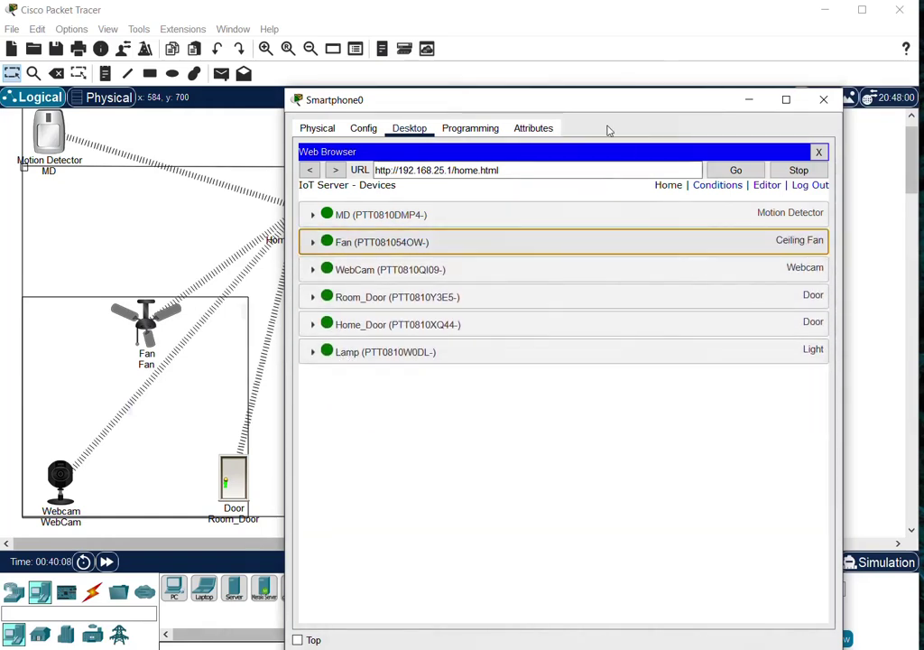
Shift the smartphone window and show the empty IoT Server Device Conditions page
left_click_drag(612, 106, 651, 82)
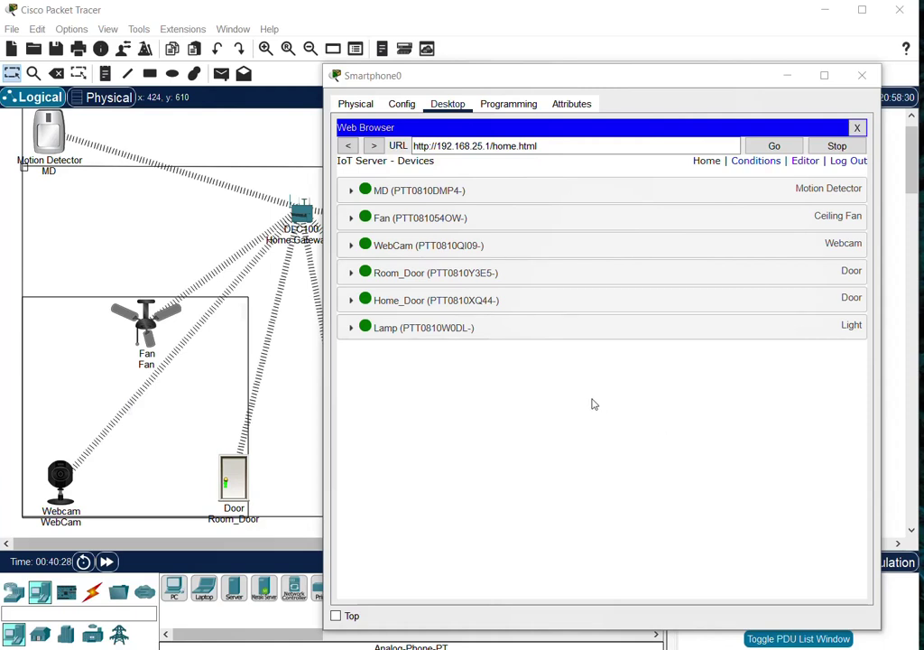
left_click(758, 168)
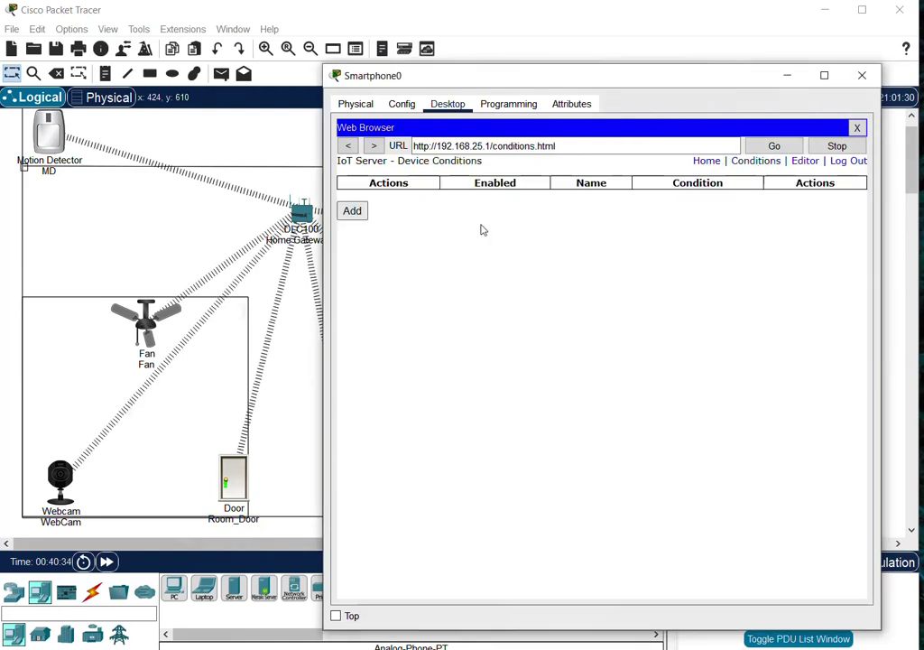